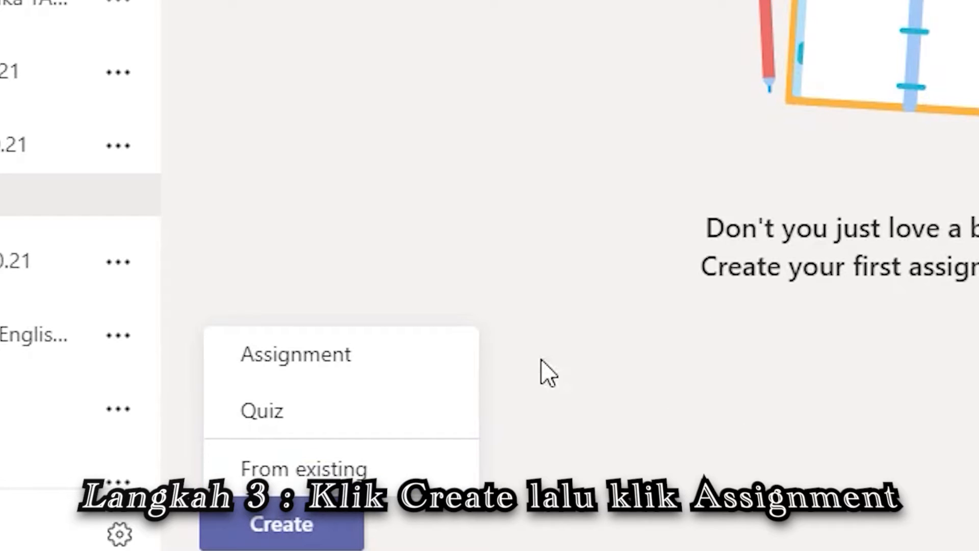
Create a new assignment titled "Formatif 1 Memahami pengertian pengampunan"
click(420, 359)
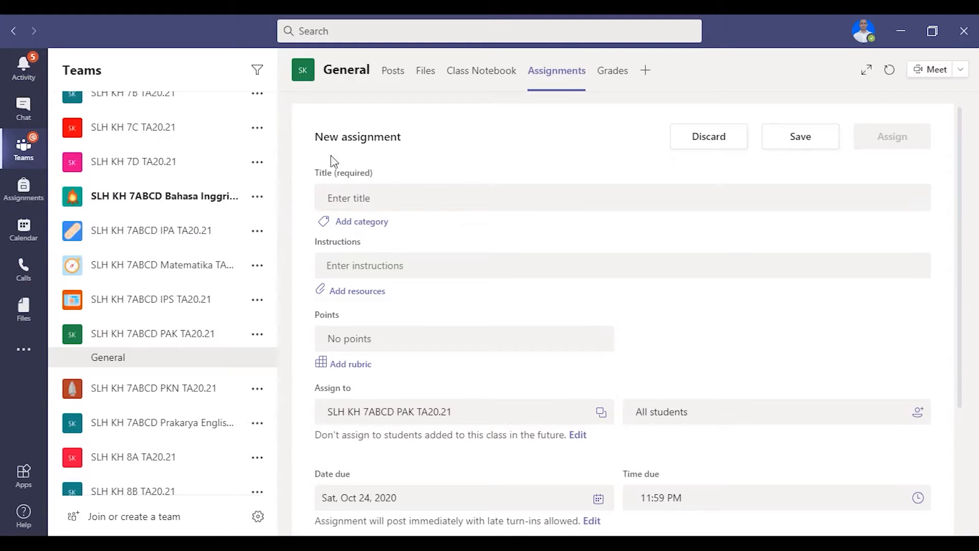
click(354, 202)
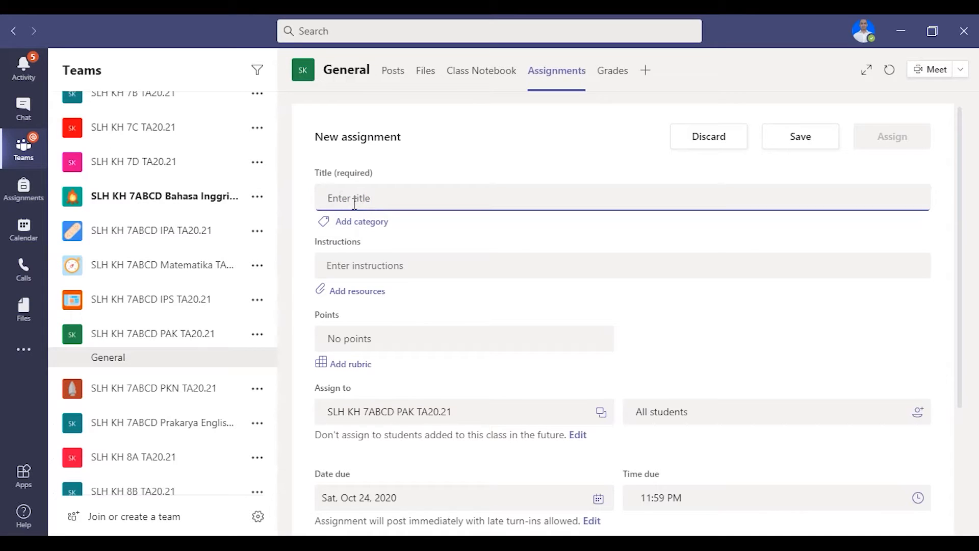
text(Formatif)
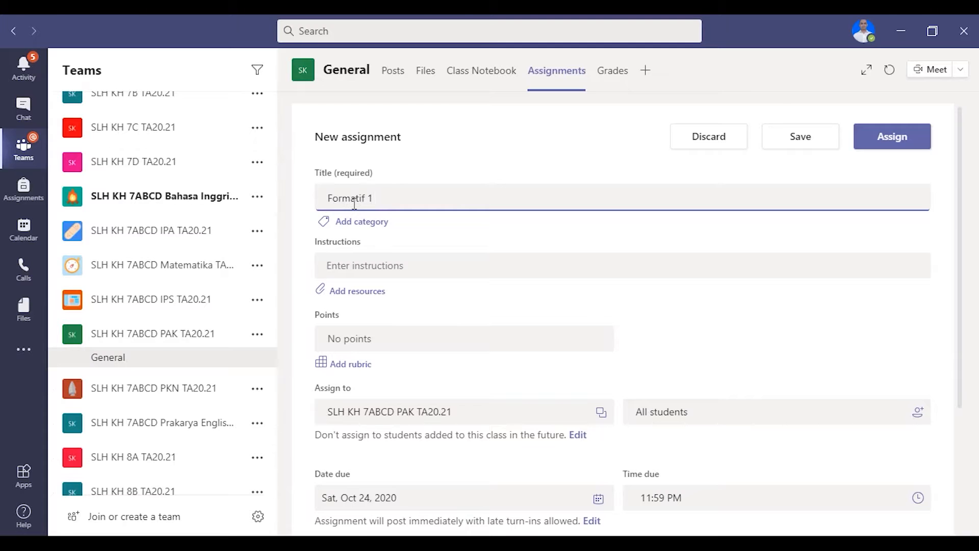
text(1 Memahami pengertian pengampunan)
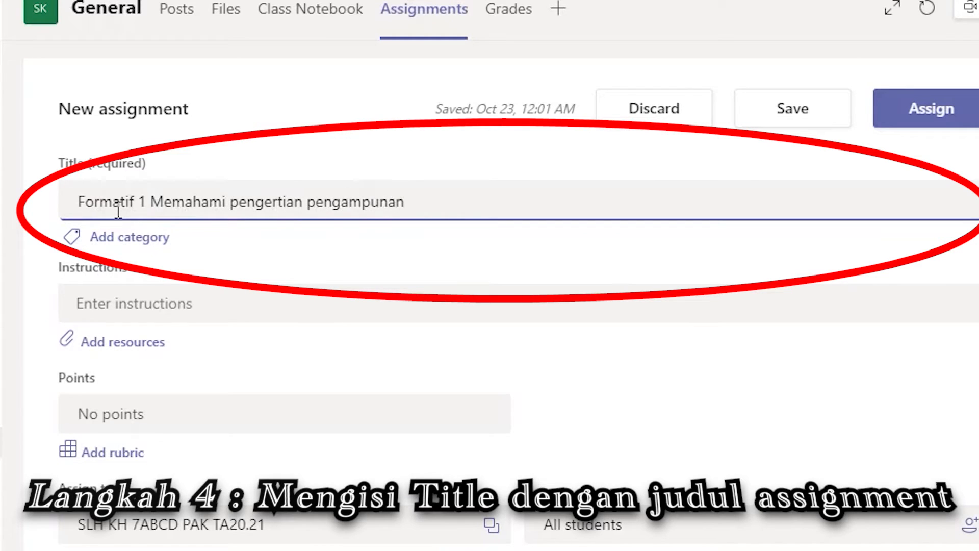
drag(80, 202, 534, 202)
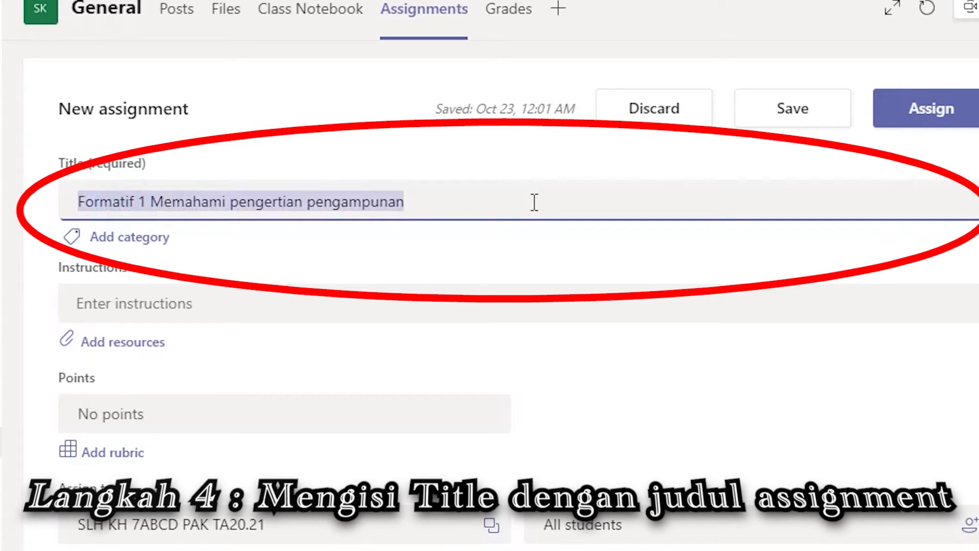
click(459, 201)
Add the category "pengampunan" to the assignment
click(92, 238)
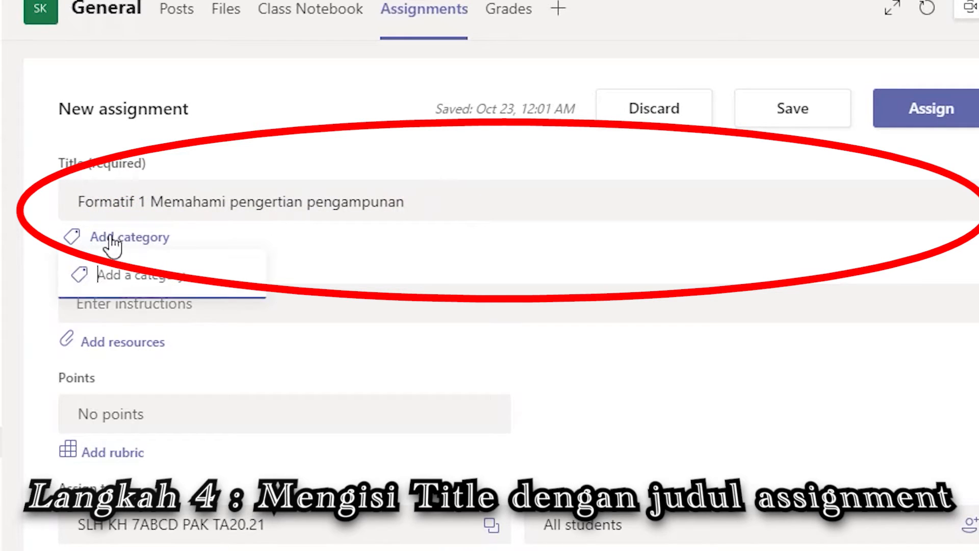
click(122, 274)
text(p)
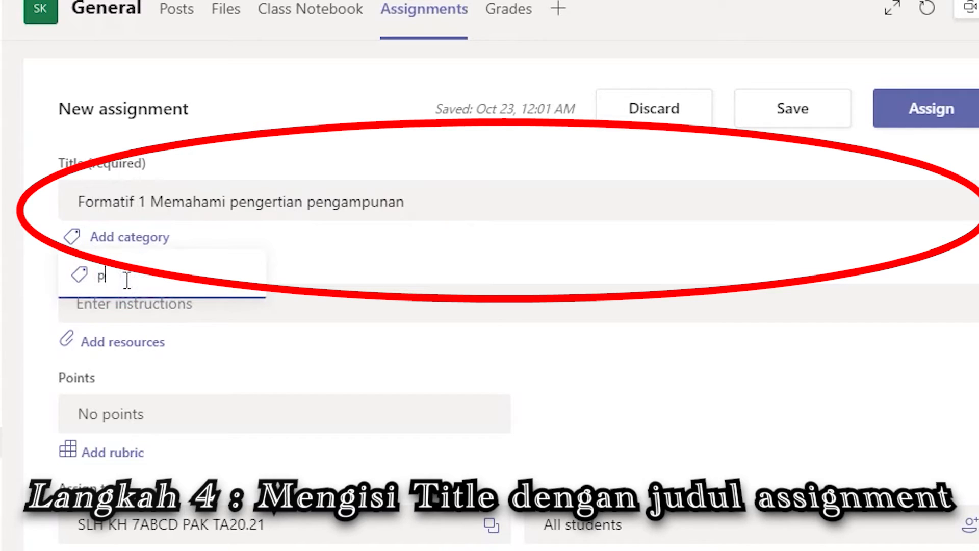
text(engampunan)
key(Return)
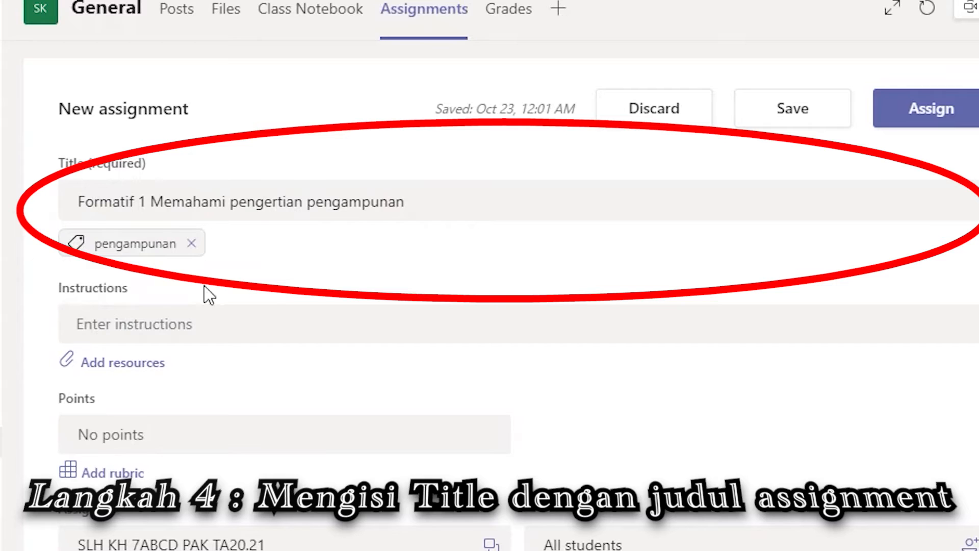
Enter the assignment instructions "Kumpulkanlah 5 soal esai tentang materi pengampunan dalam bentuk file Microsoft Word"
click(102, 326)
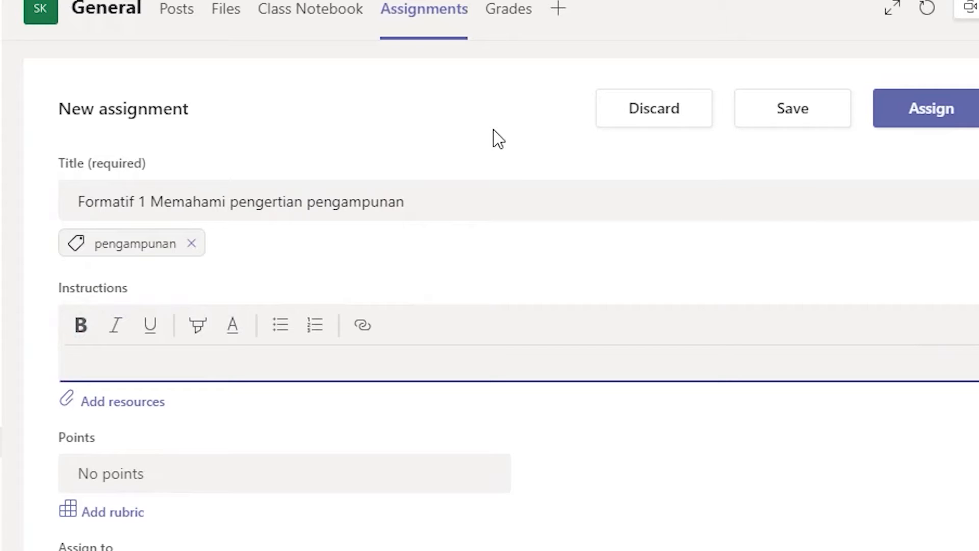
text(Kumpulkanlah 5 soal esai)
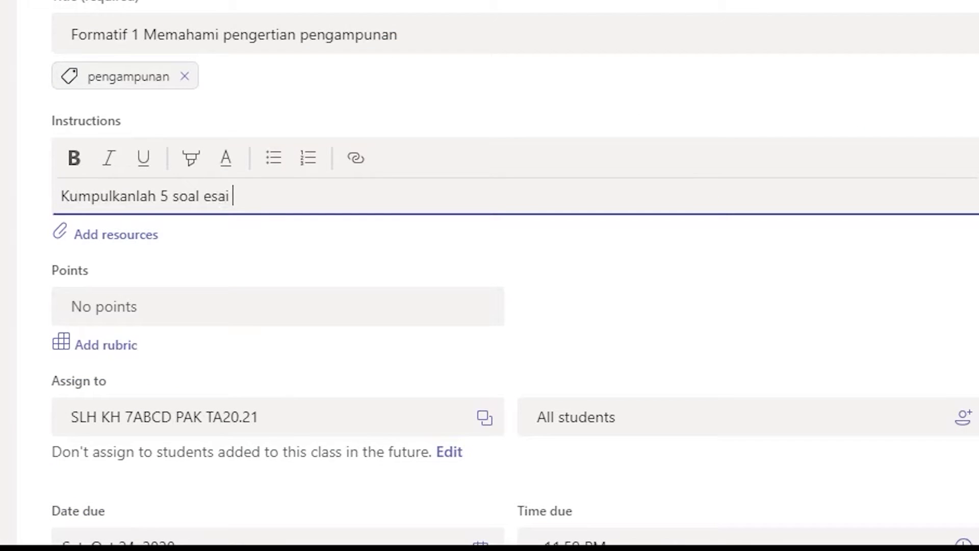
text( tentang materi pegnam)
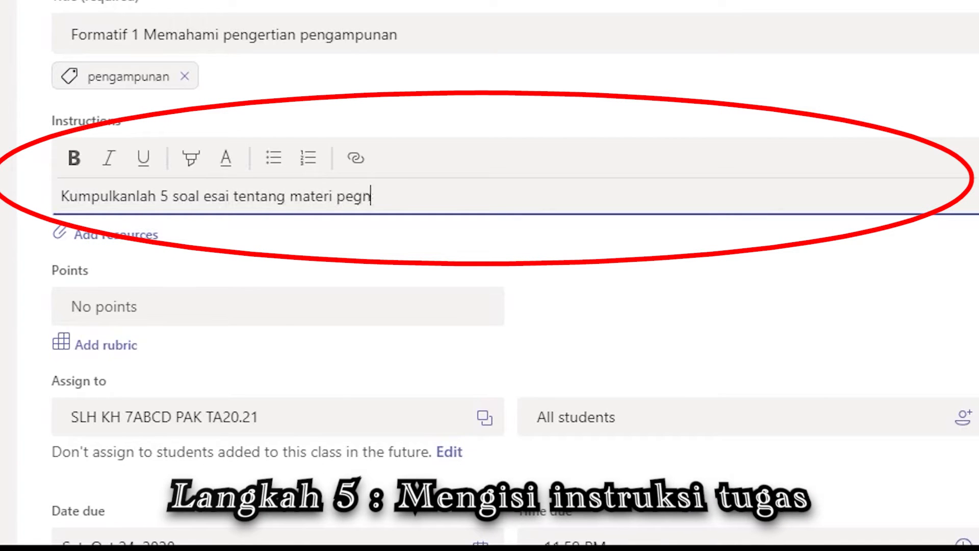
key(BackSpace)
text(ngamp)
key(BackSpace)
text(mpunan dalam bentuk file Microsoft Word)
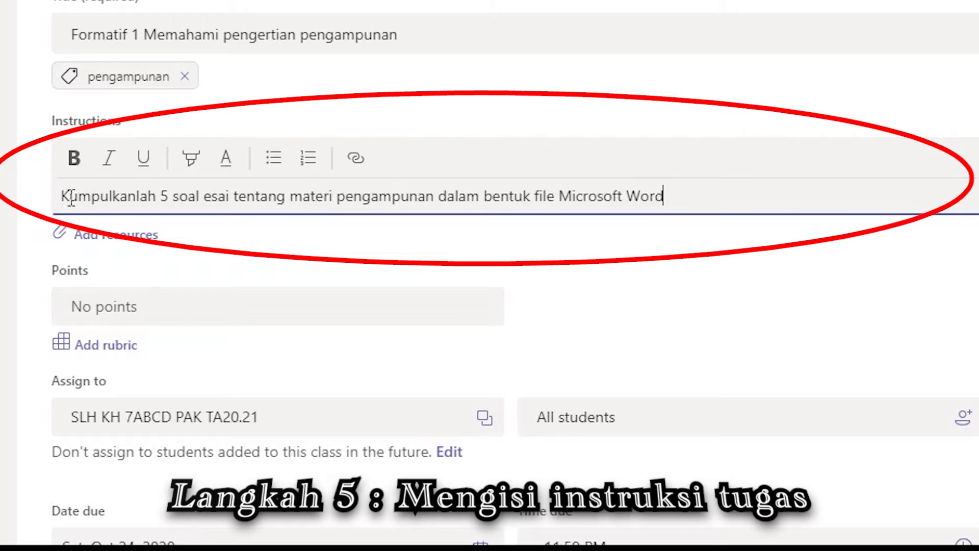
drag(57, 193, 701, 223)
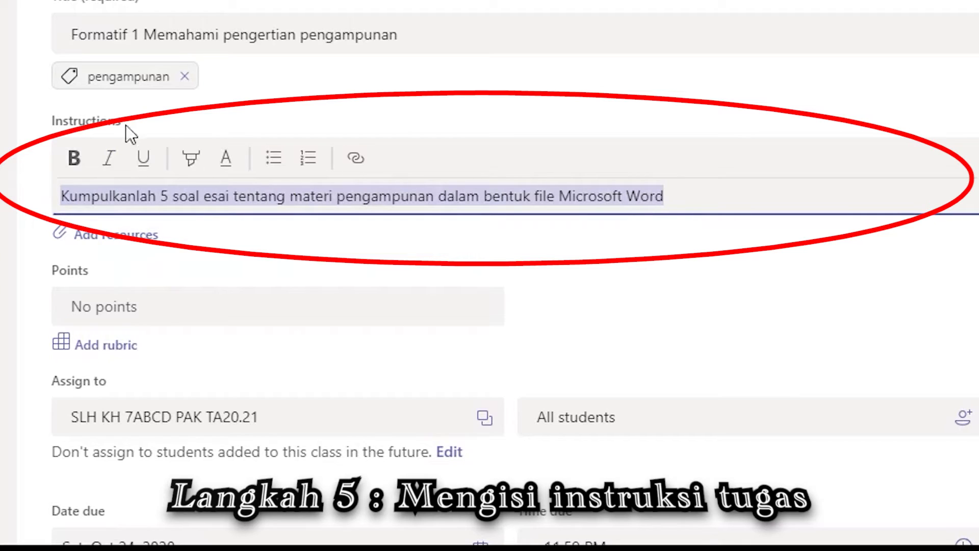
drag(57, 194, 649, 224)
click(126, 202)
Make the words "5 soal esai" in the instructions bold
click(159, 194)
drag(193, 198, 231, 201)
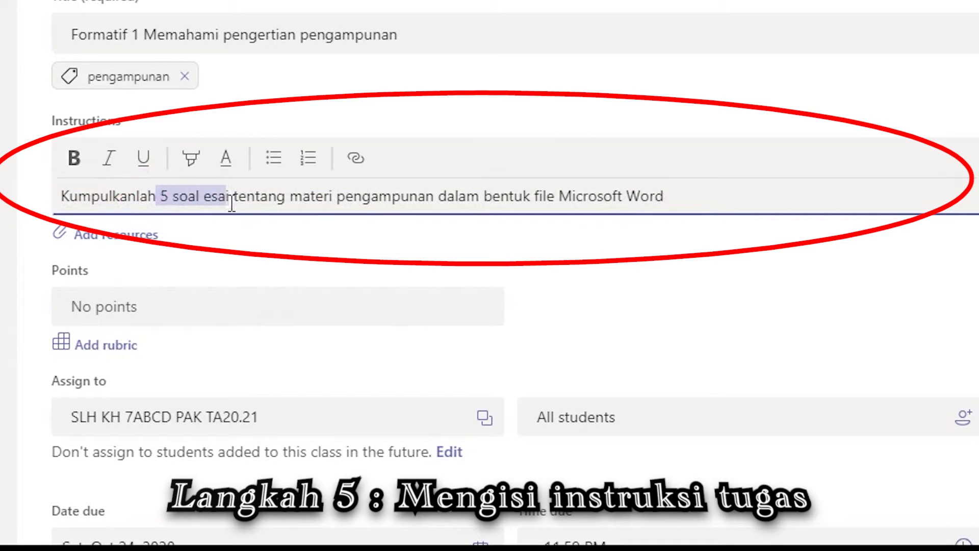
click(74, 158)
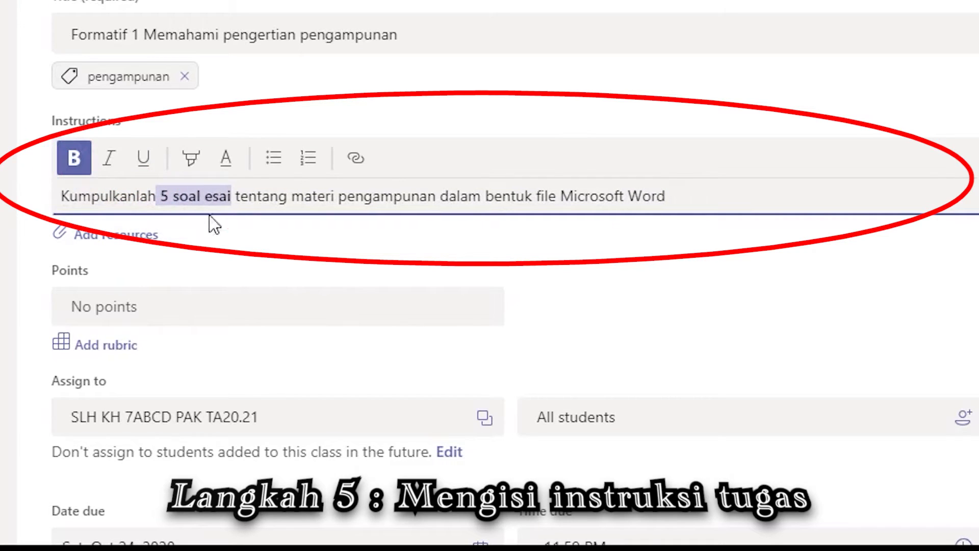
click(253, 196)
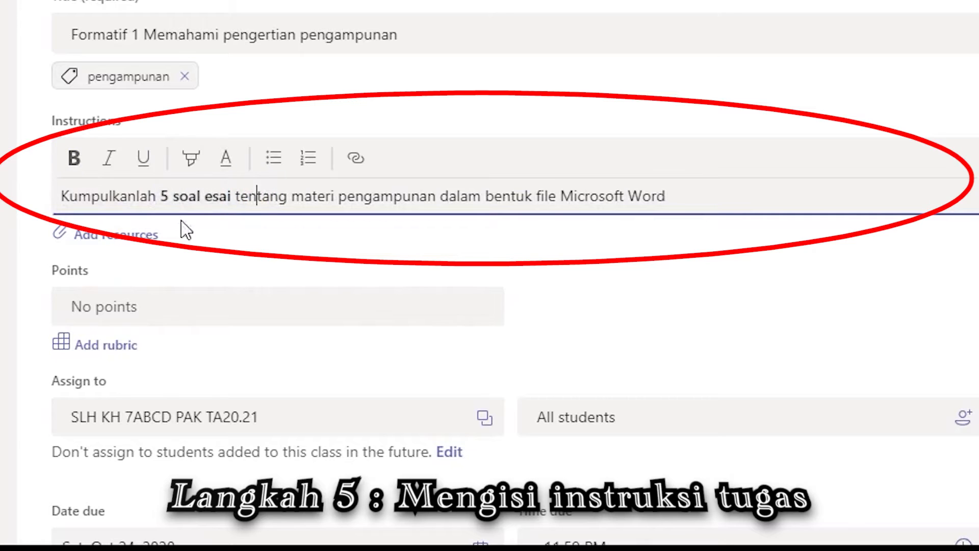
Highlight the words "5 soal esai" in the instructions in yellow
drag(159, 197, 234, 201)
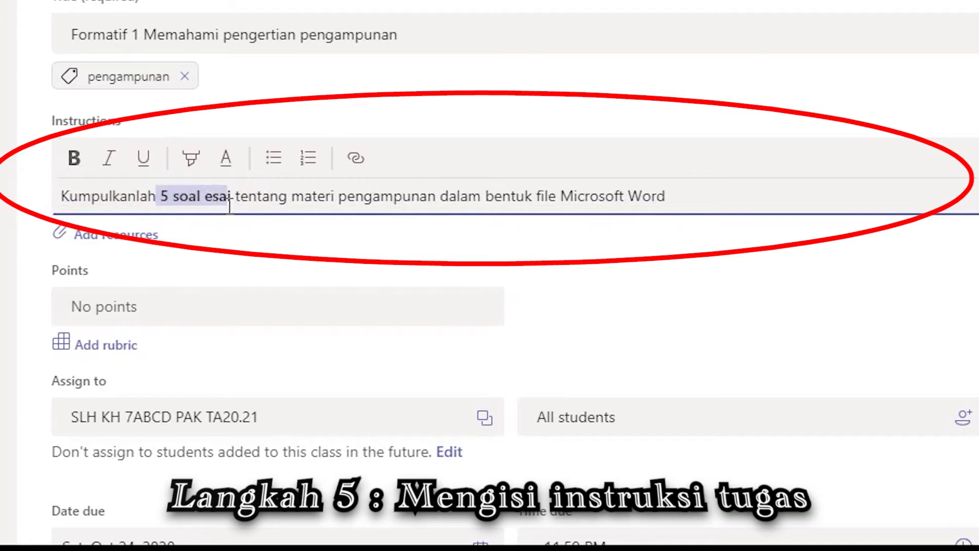
click(191, 160)
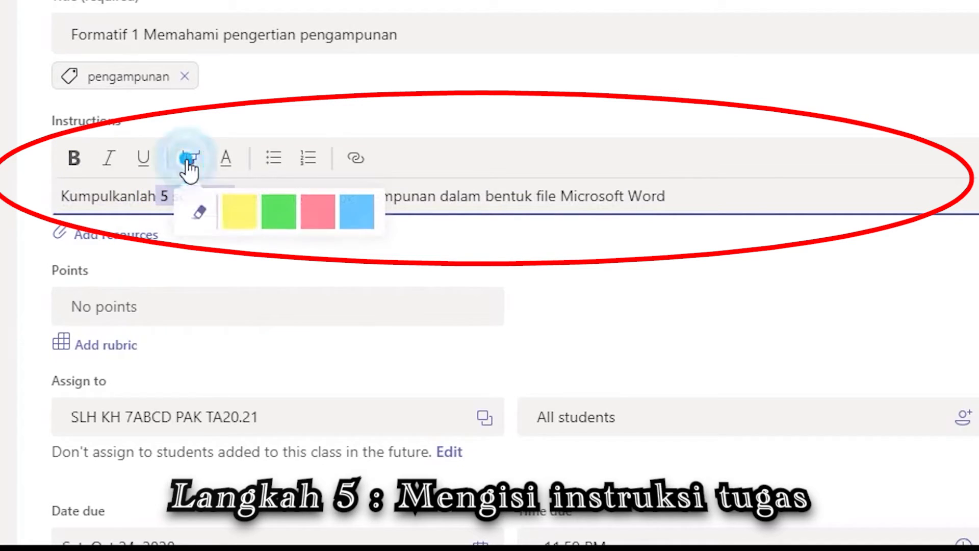
click(230, 217)
click(270, 199)
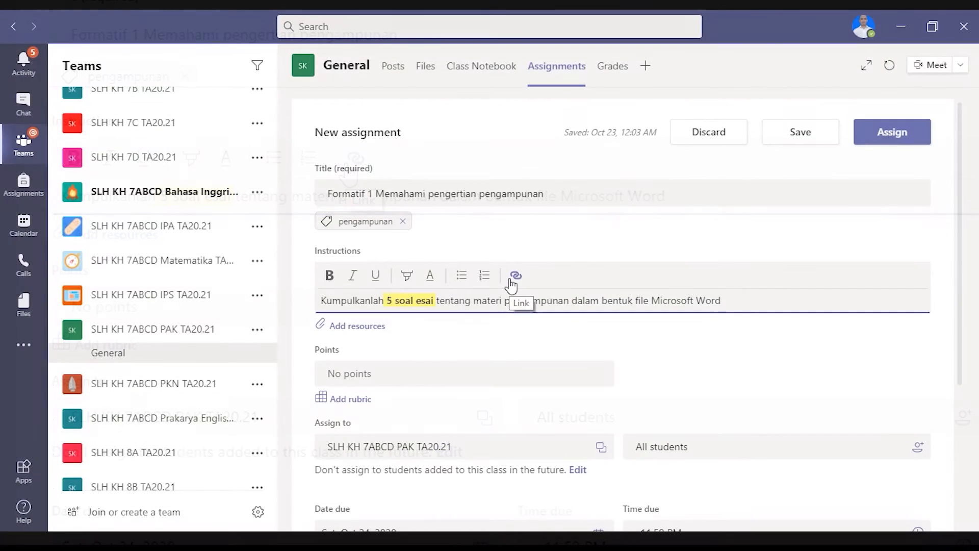
click(760, 306)
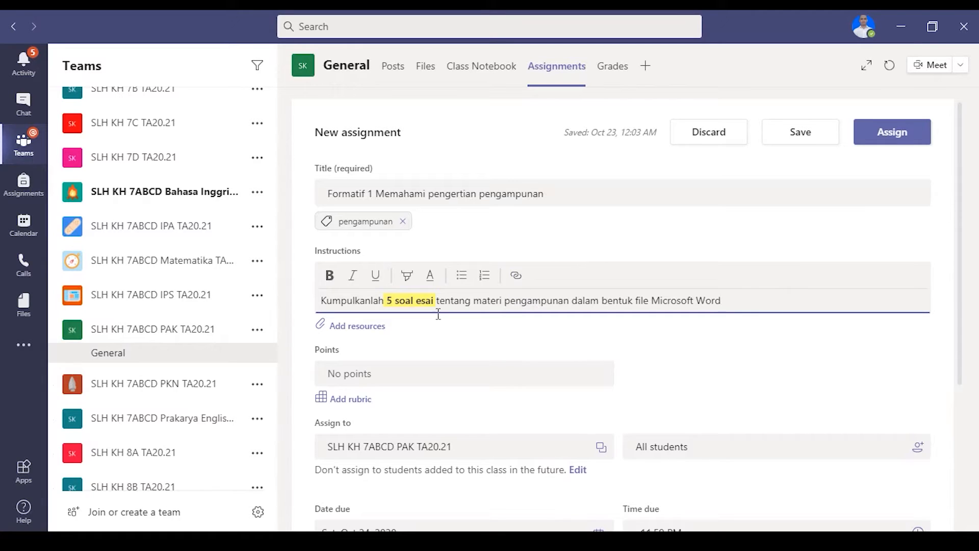
Browse the OneDrive resources into Modul siswa > Pembelajaran Siswa and close the resource picker without attaching a file
click(351, 331)
click(351, 306)
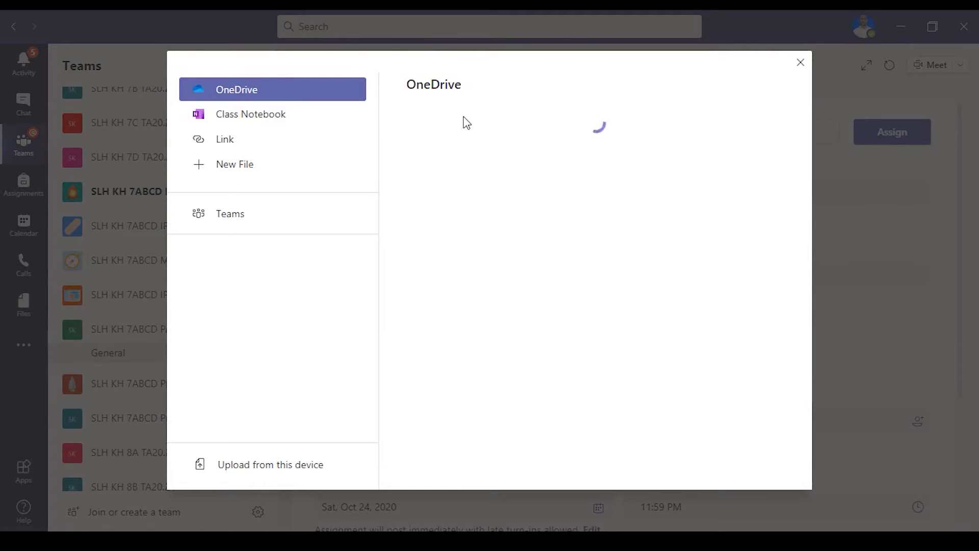
click(638, 192)
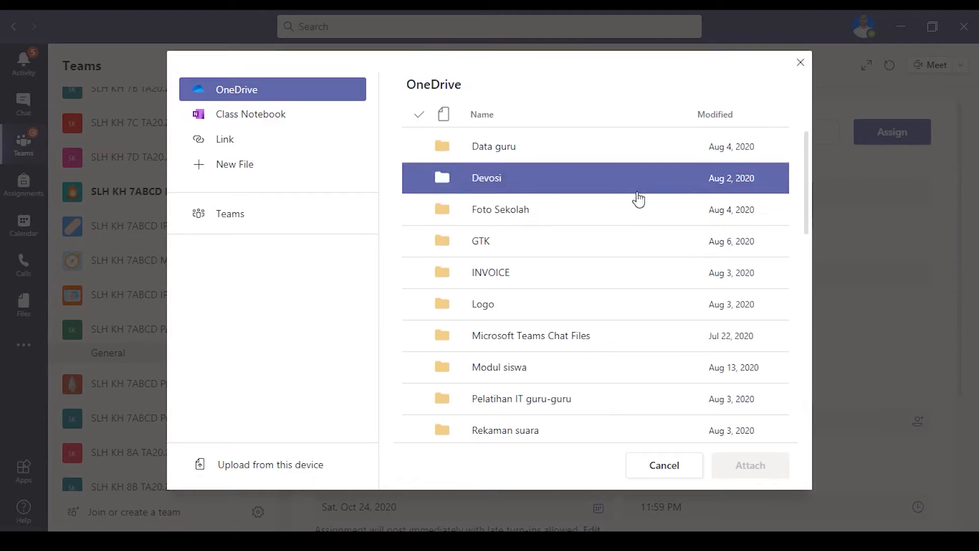
click(561, 377)
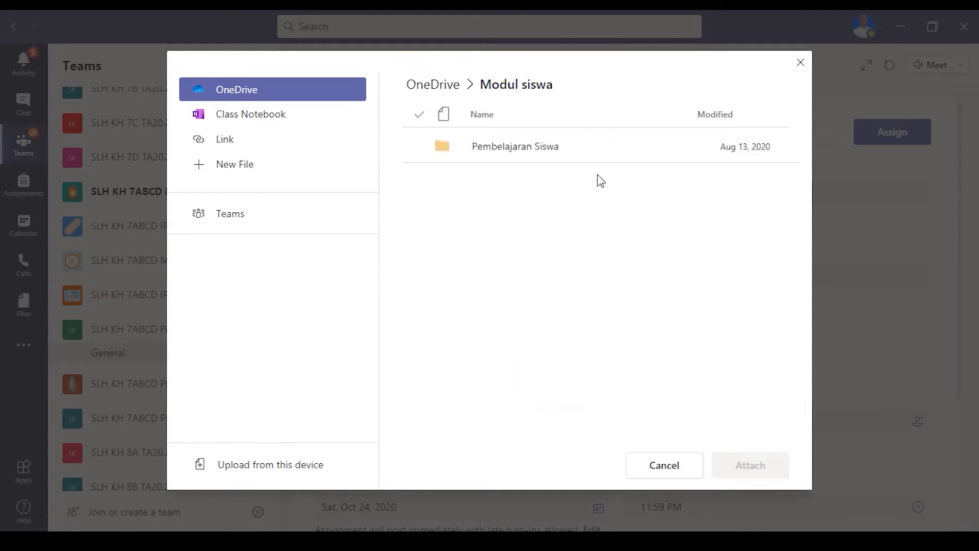
click(579, 157)
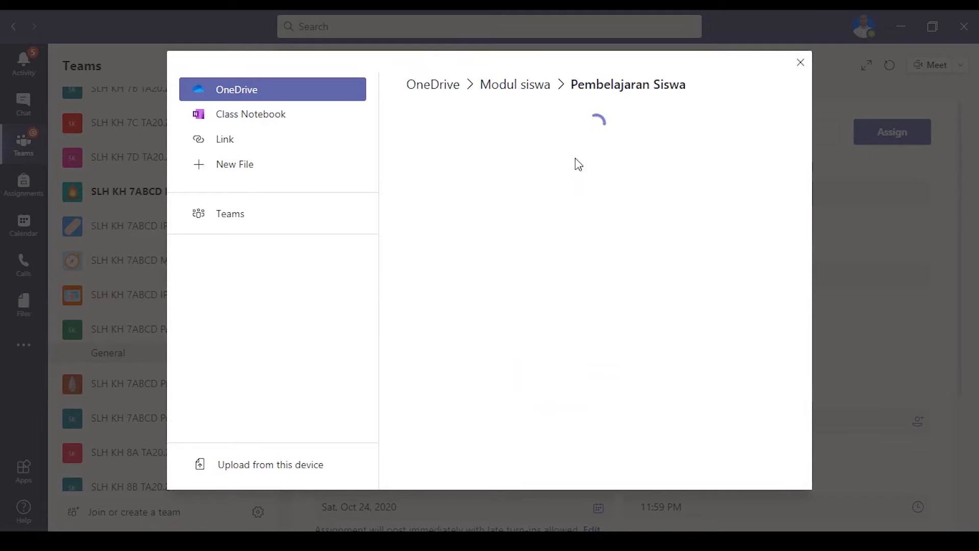
click(800, 62)
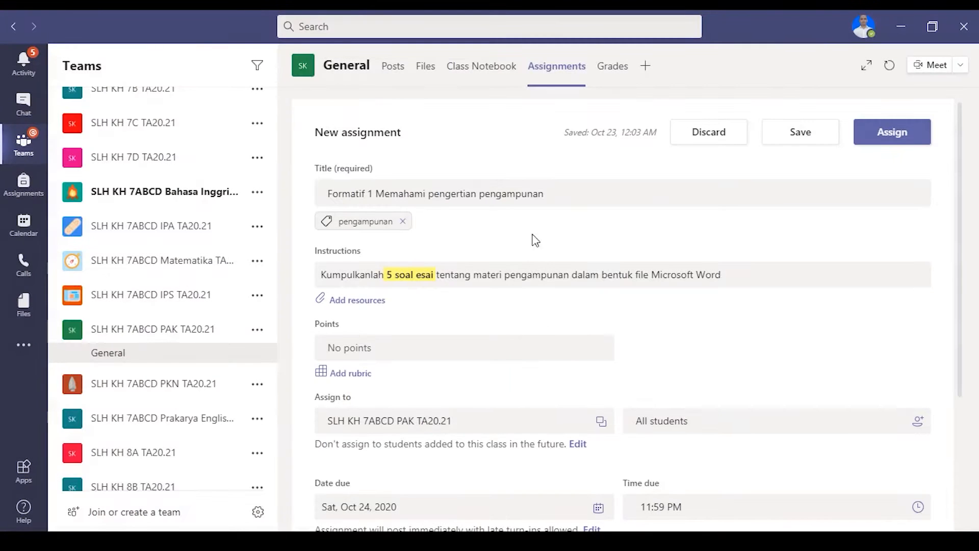
click(735, 266)
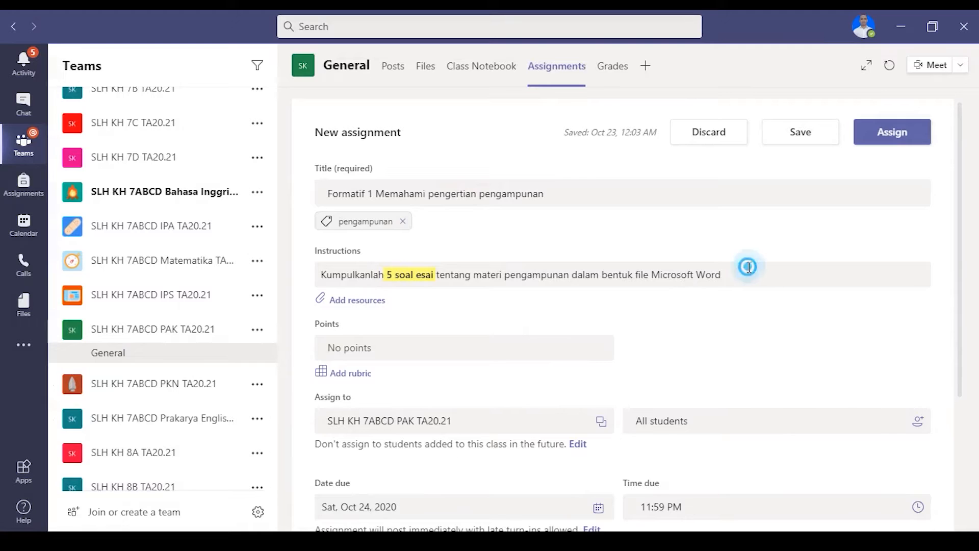
Set the assignment's maximum points to 100
click(411, 3)
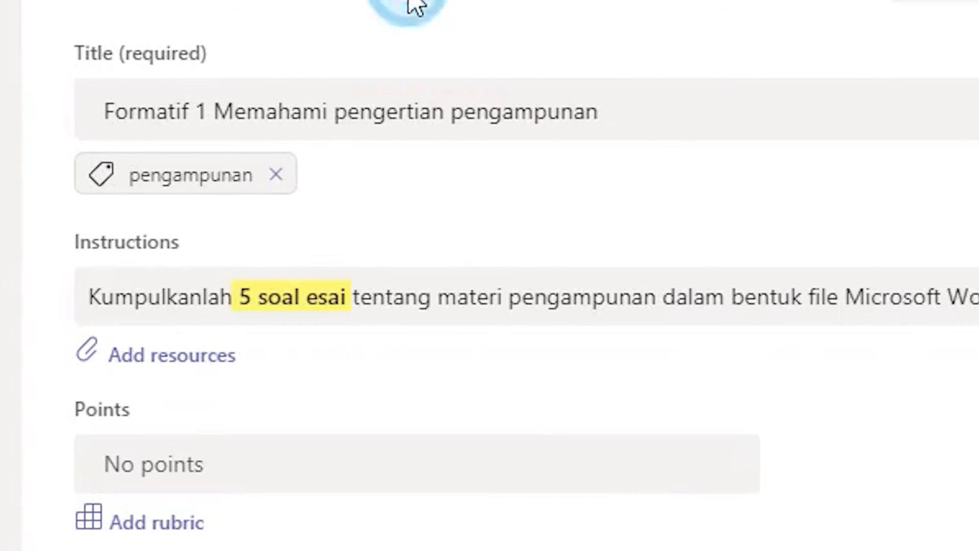
scroll(213, 433, down, 3)
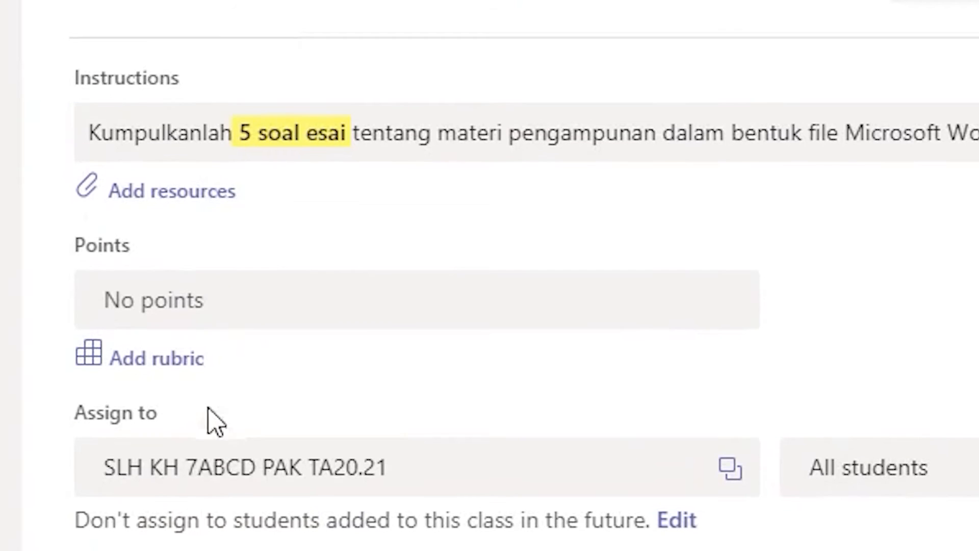
click(104, 286)
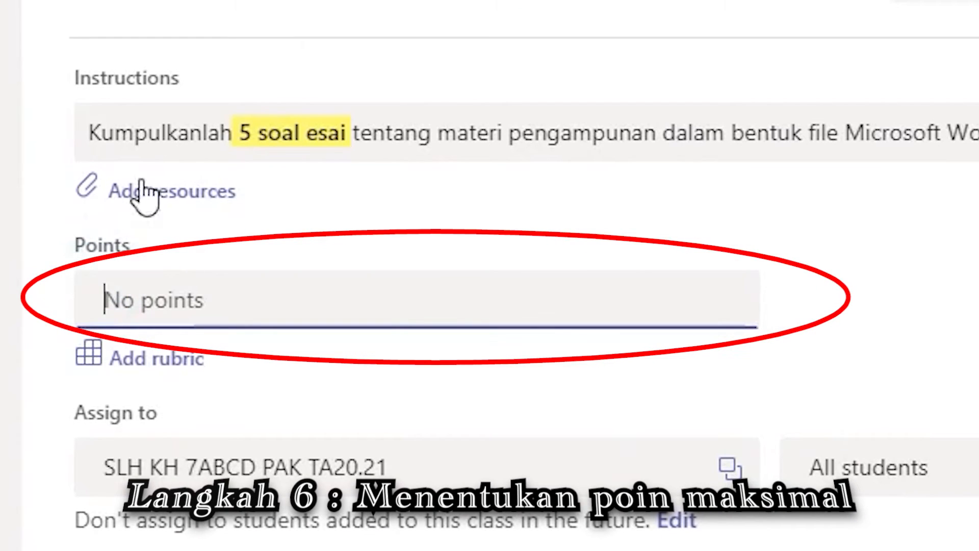
click(114, 302)
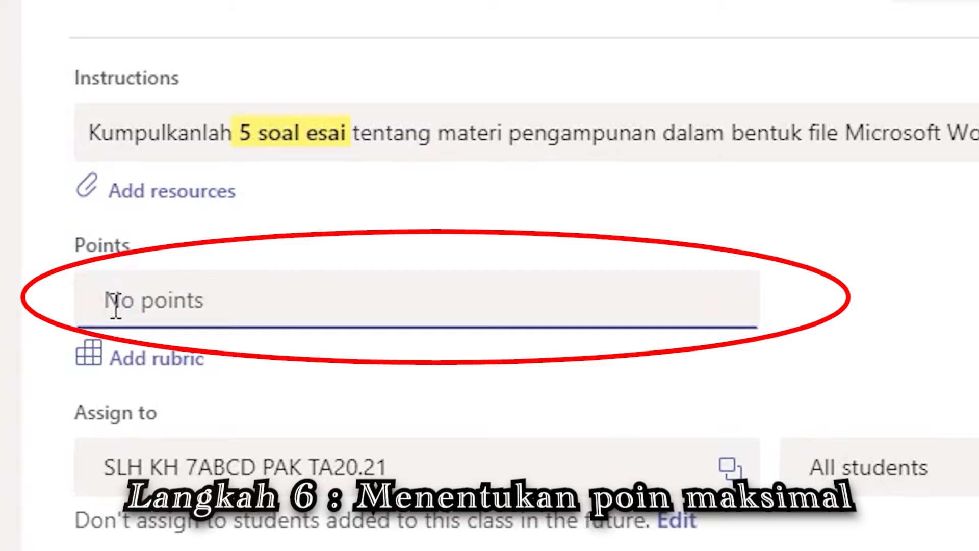
text(100)
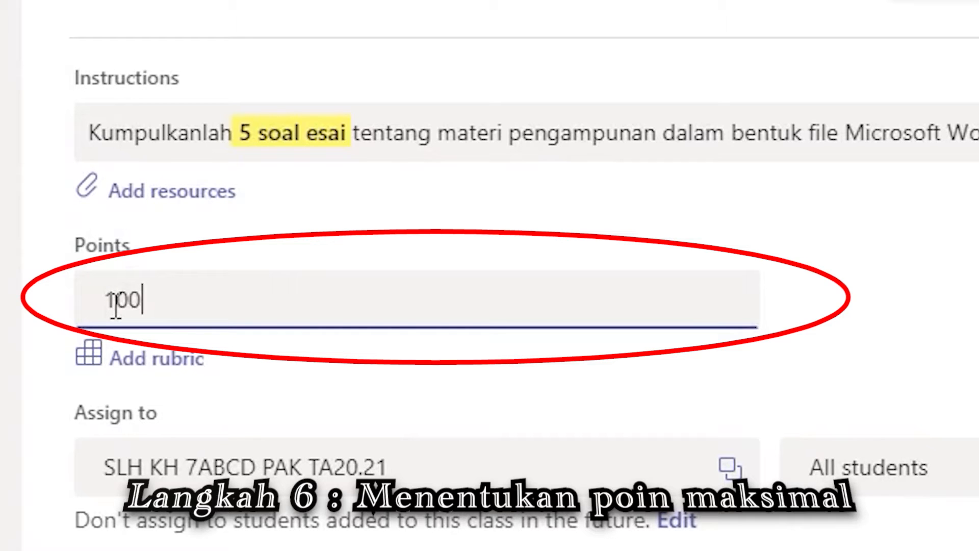
Start a new grading rubric for the assignment and title it "Rubrik penilaian"
click(105, 351)
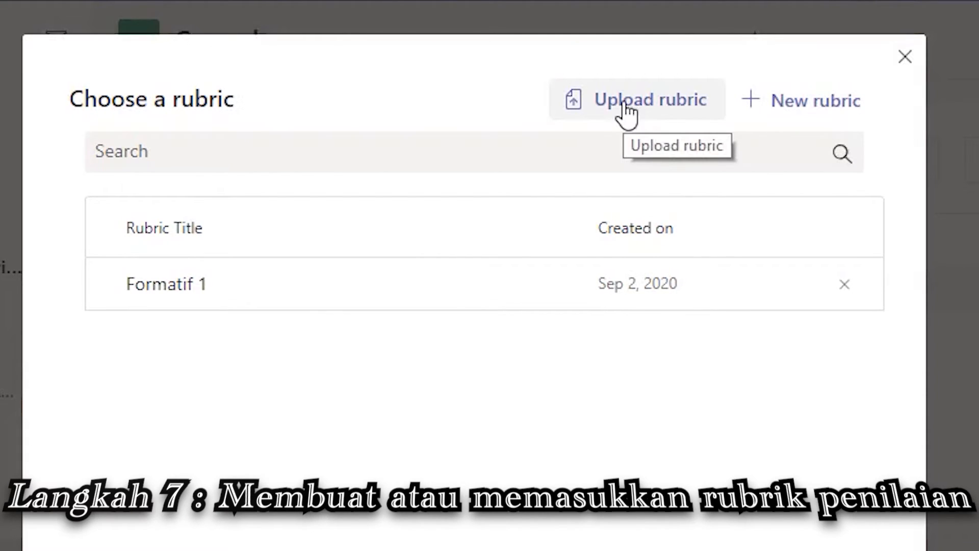
click(812, 109)
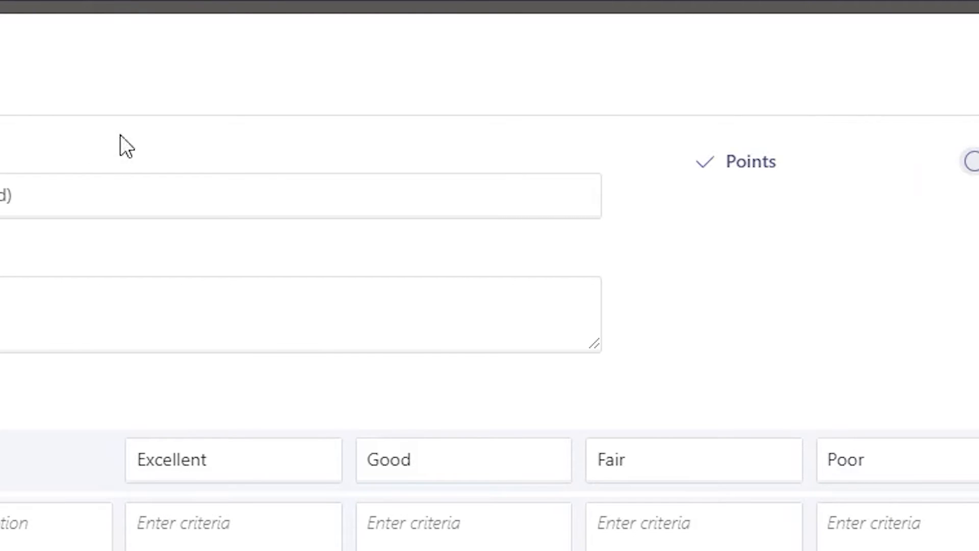
click(50, 180)
text(R)
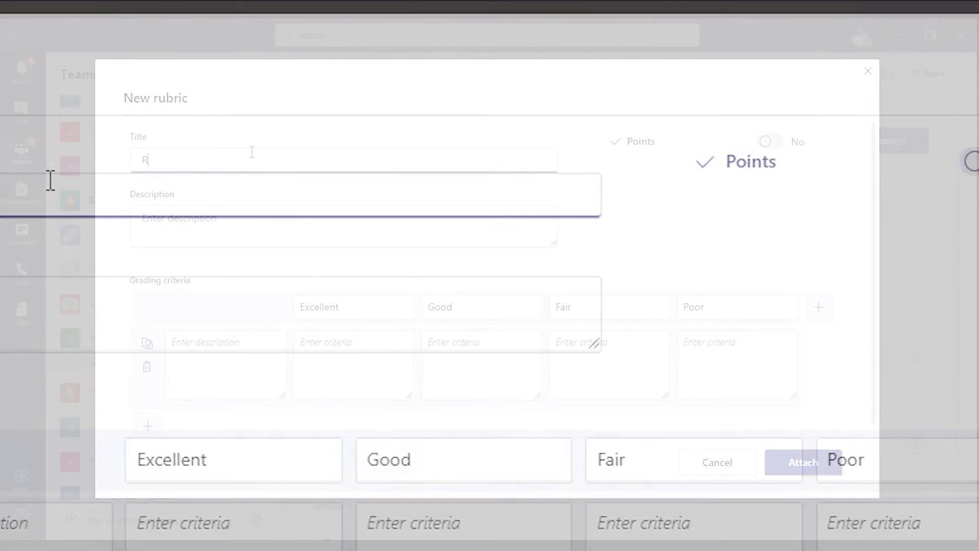
text(ubrik penilaian)
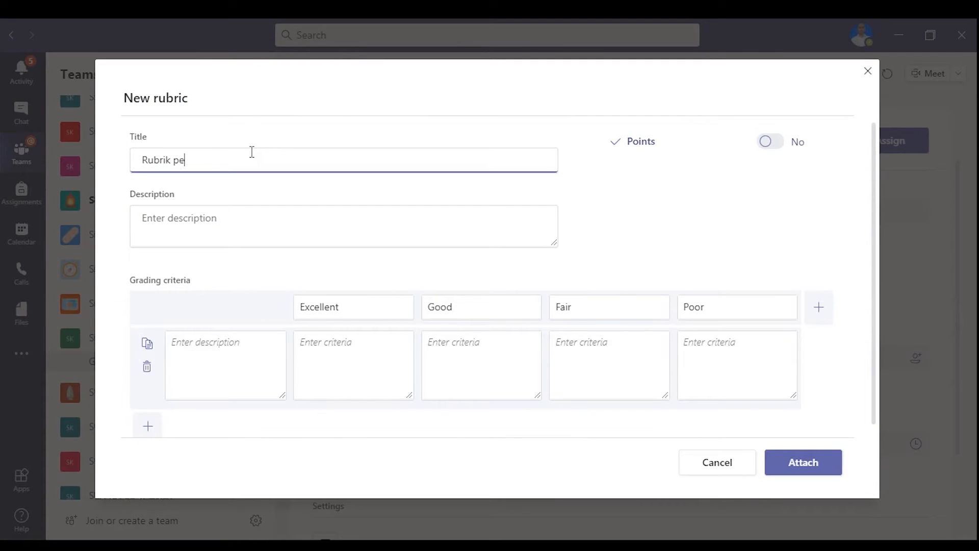
Complete the rubric title as "Rubrik penilaian formatif 1" and describe the first criterion row as "Menuliskan semua jawaban dengan benar"
text( formatif 1)
click(176, 218)
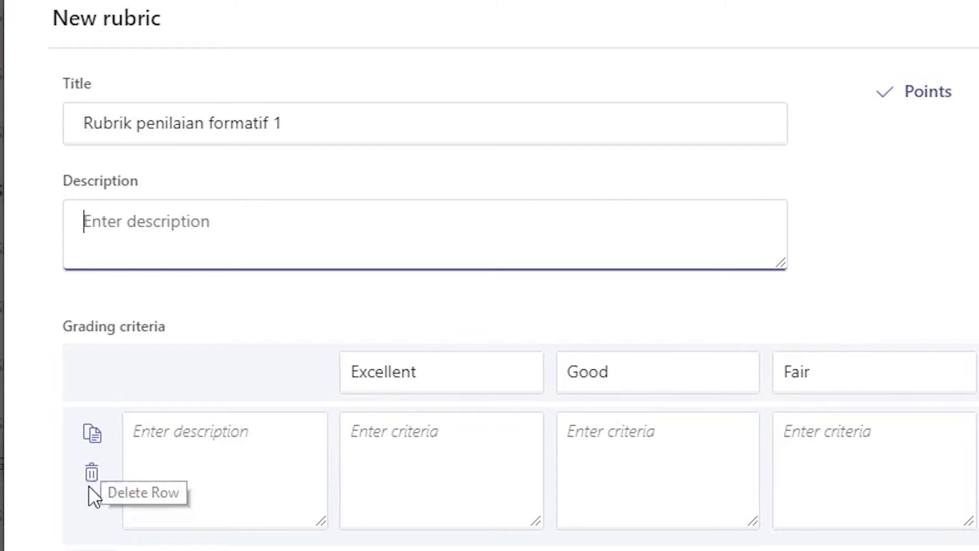
click(204, 457)
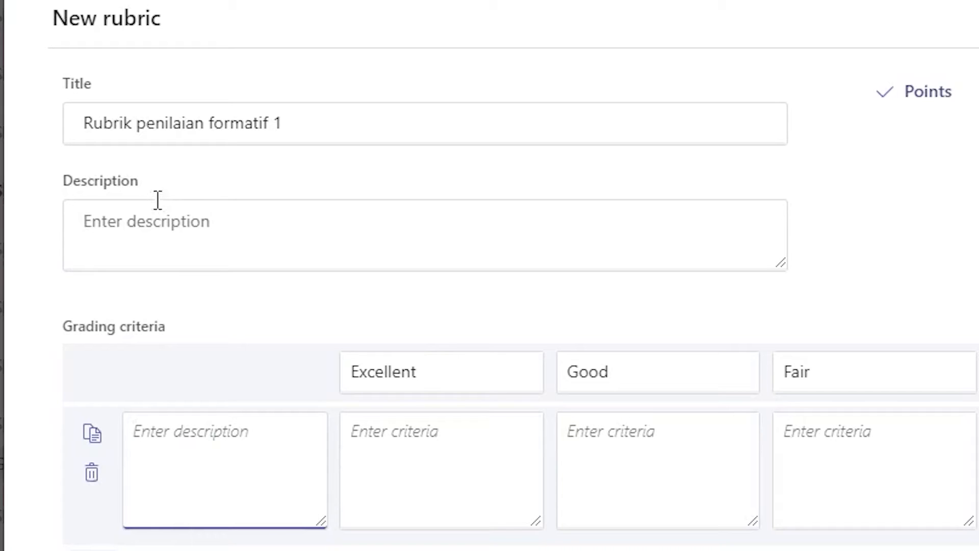
click(155, 219)
click(179, 489)
text(Menuliskan )
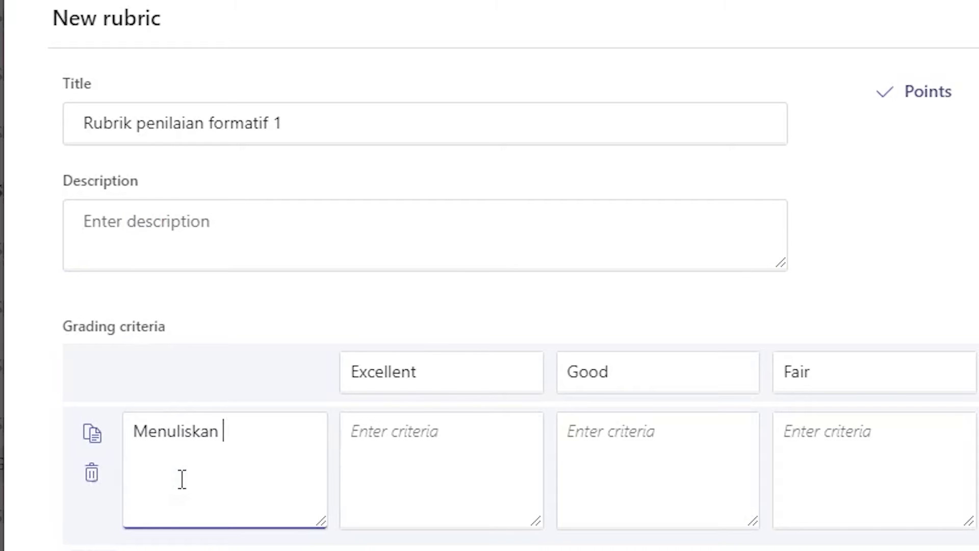
text(semua jawaban d)
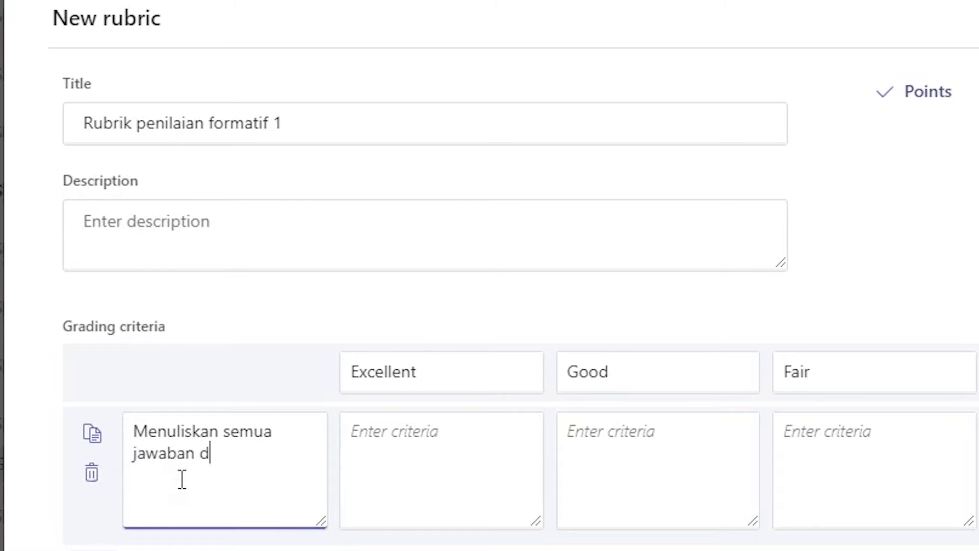
text(engan benar)
Enter "Menjawab 5 pertanyaan dengan benar" as the Excellent criteria of the first row
click(422, 462)
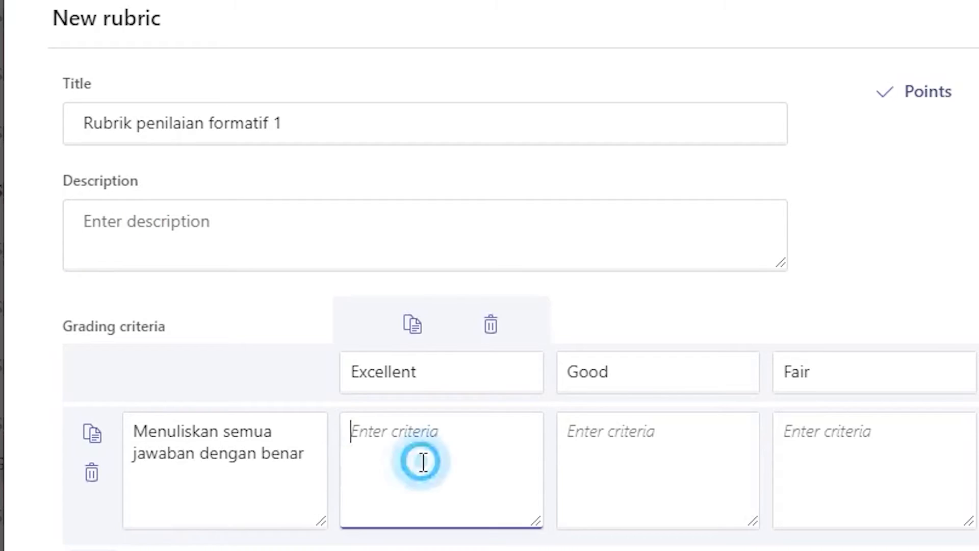
text(Menjawab)
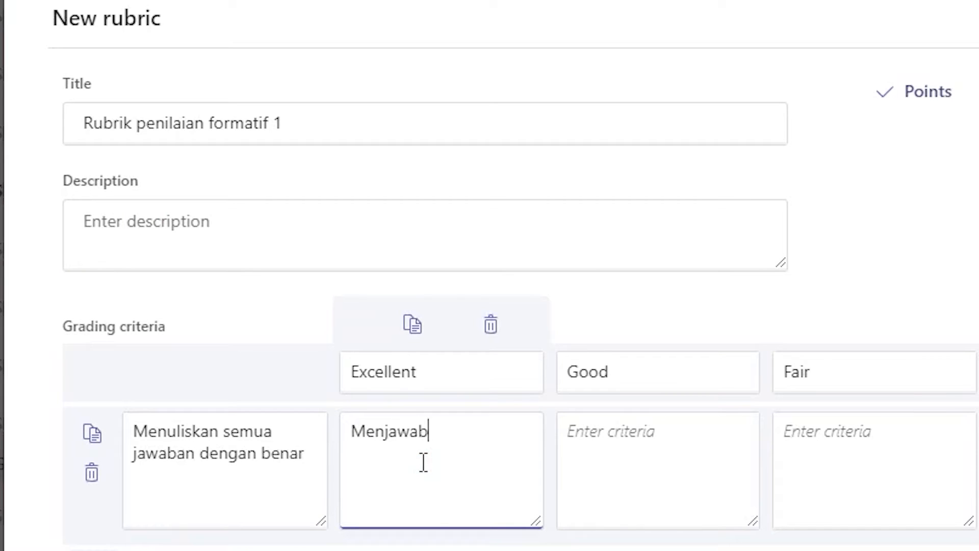
text( 5 pertanyaan dengan benar)
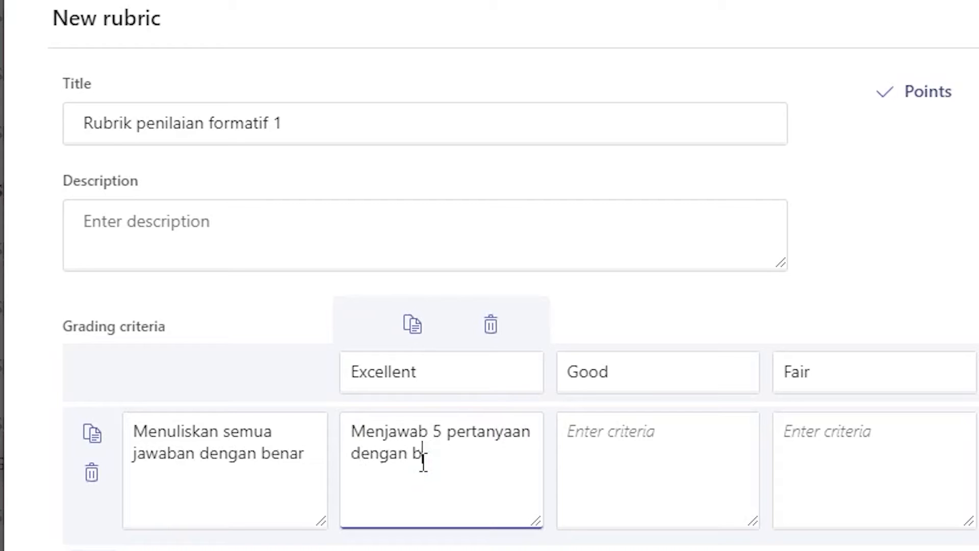
Copy the Excellent criteria text into the Good level and change it to "Menjawab 4 pertanyaan dengan benar"
triple_click(474, 453)
key(ctrl+c)
click(643, 439)
key(ctrl+v)
click(658, 433)
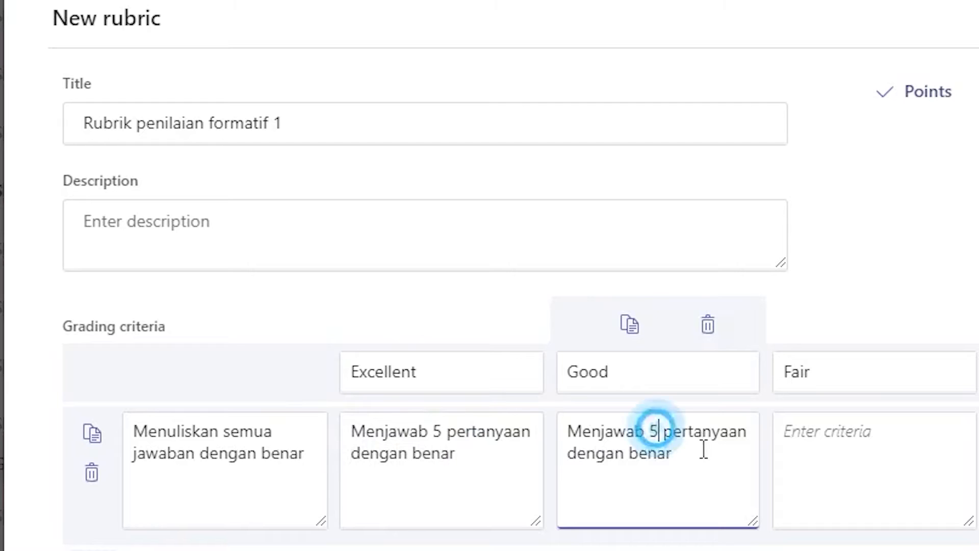
key(BackSpace)
text(4)
Reuse the copied criteria text for the Fair and Poor levels, changing the number of questions to 3 and 0-2 respectively
click(853, 482)
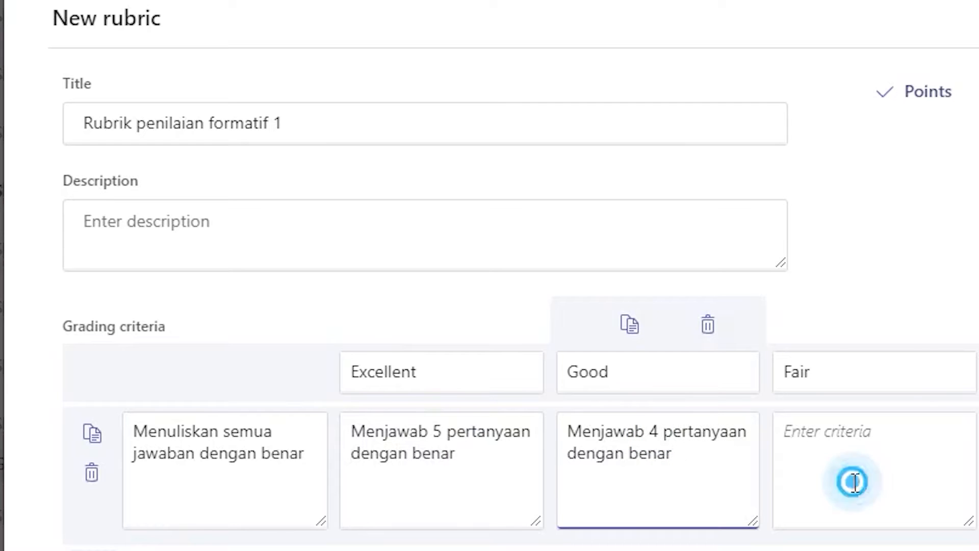
key(ctrl+v)
click(867, 421)
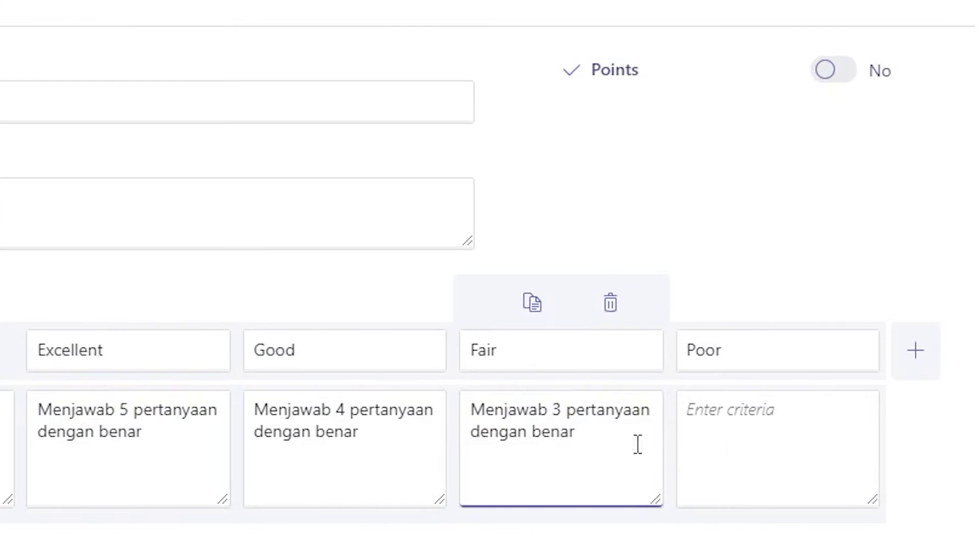
click(727, 423)
key(ctrl+v)
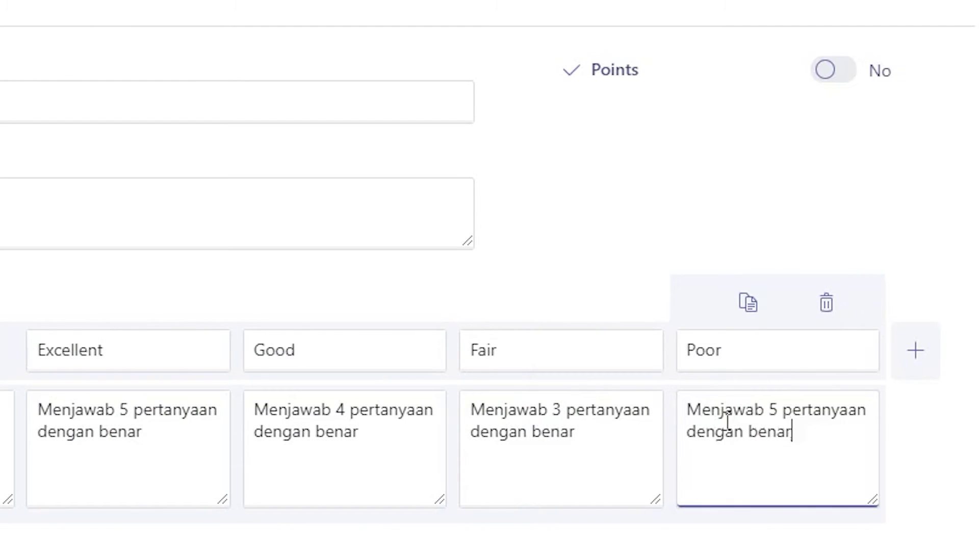
click(777, 408)
key(BackSpace)
key(BackSpace)
text(0-2)
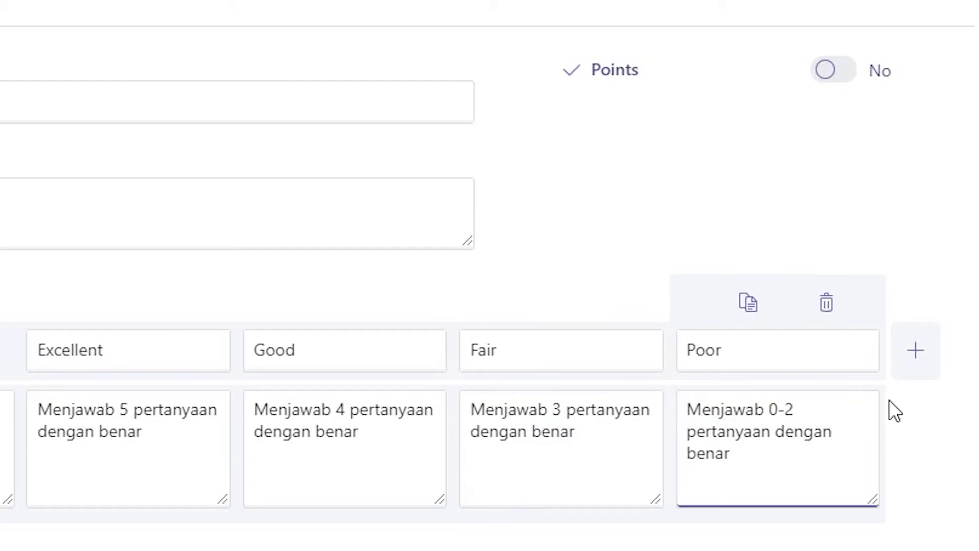
Enter the rubric description "Rentang penilaian dari Poor hingga Excellent bapak ibu guru lihat dari jumlah soal yang dijawab" and attach the rubric to the assignment
click(5, 213)
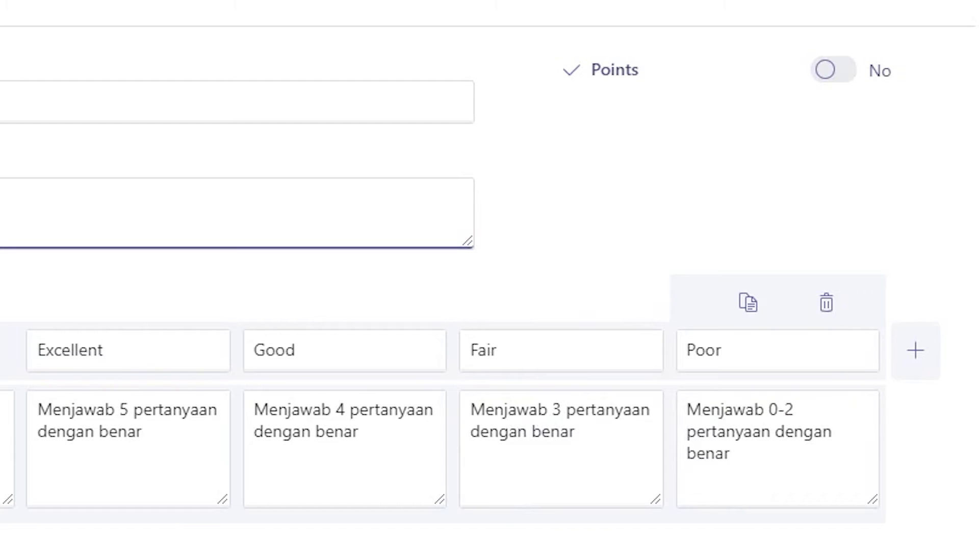
text(ngga Excele)
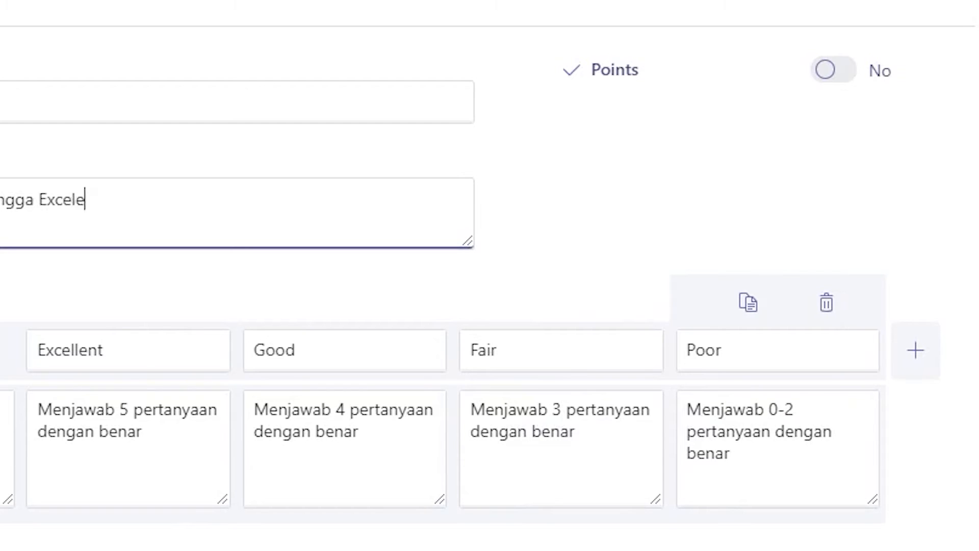
key(BackSpace)
text(llent)
text( bapak ibu guru)
text( lihat dari jumlah soal yang dijawab)
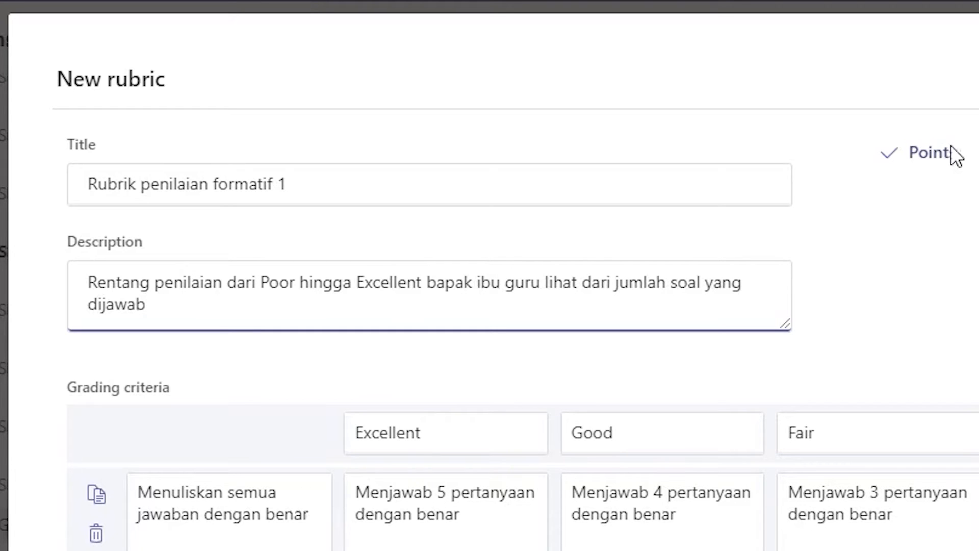
click(886, 154)
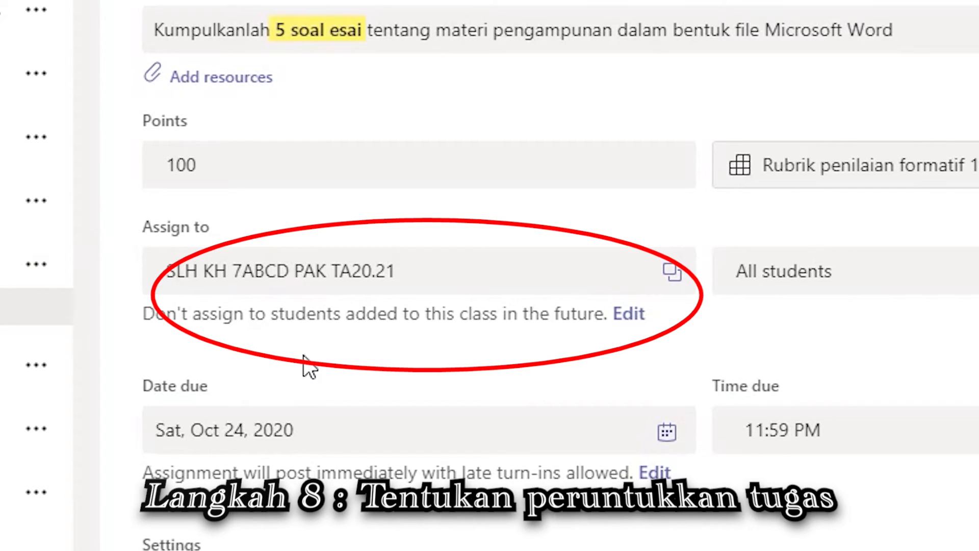
Keep all students as assignees and set the assignment's due date to Friday, October 30, 2020
click(925, 286)
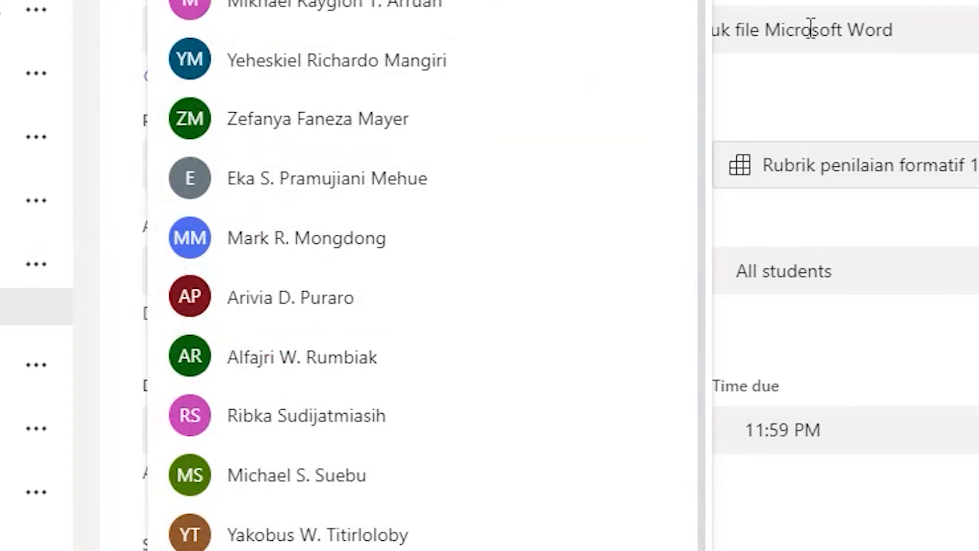
click(812, 109)
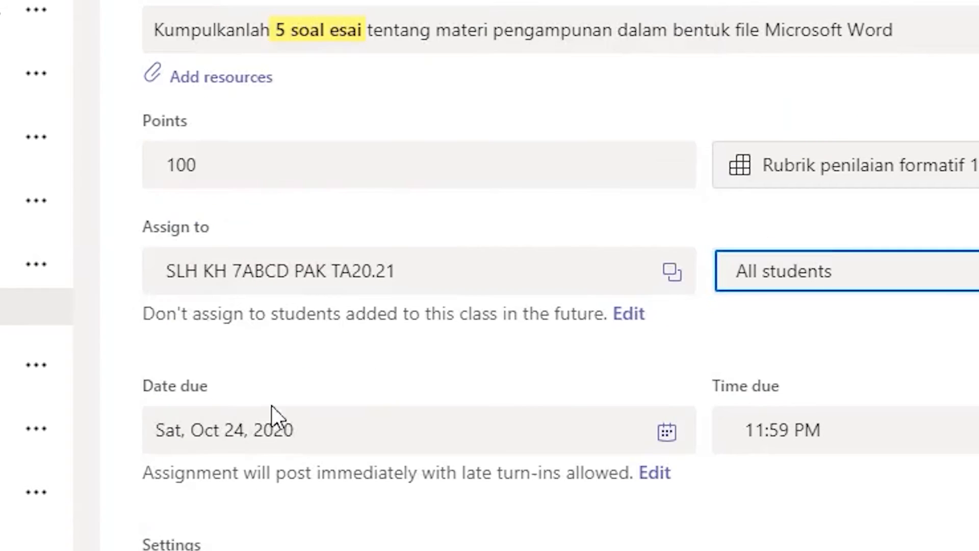
scroll(265, 306, down, 3)
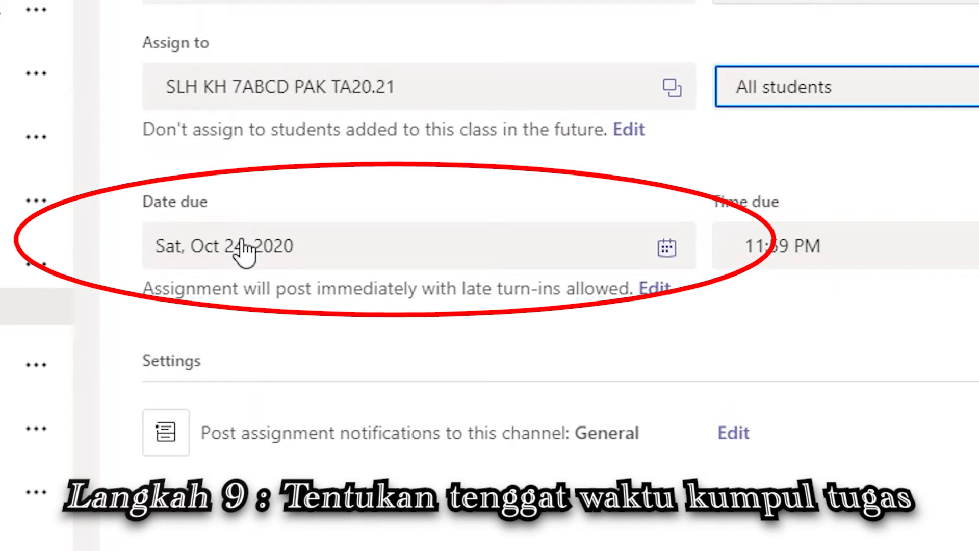
click(243, 241)
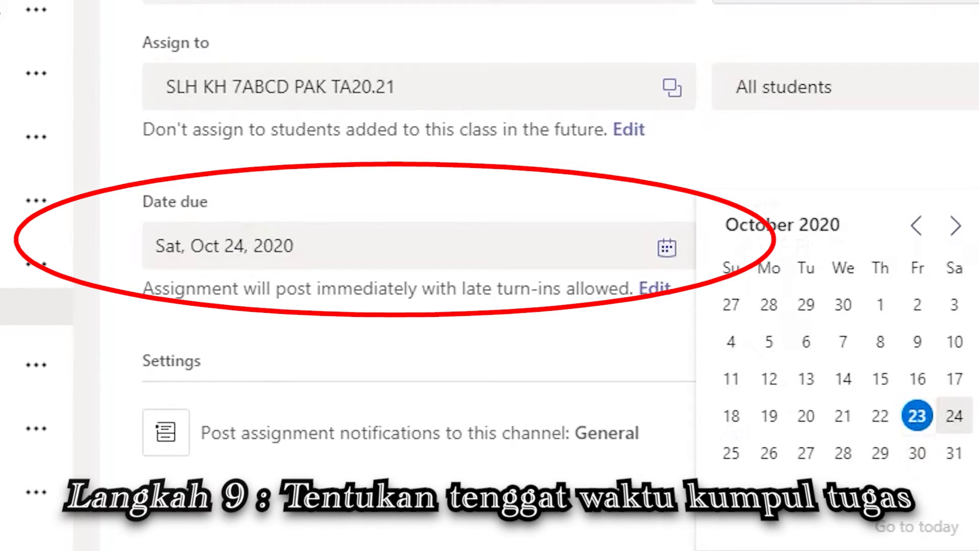
click(919, 454)
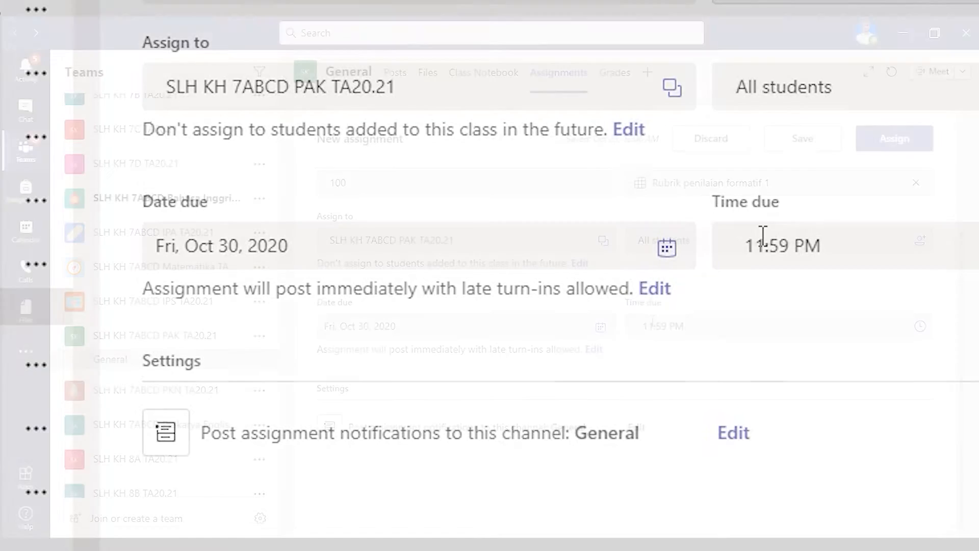
Save the assignment as a draft and reopen "Formatif 1 Memahami pengertian pengampunan" from the class's drafts
scroll(684, 343, up, 3)
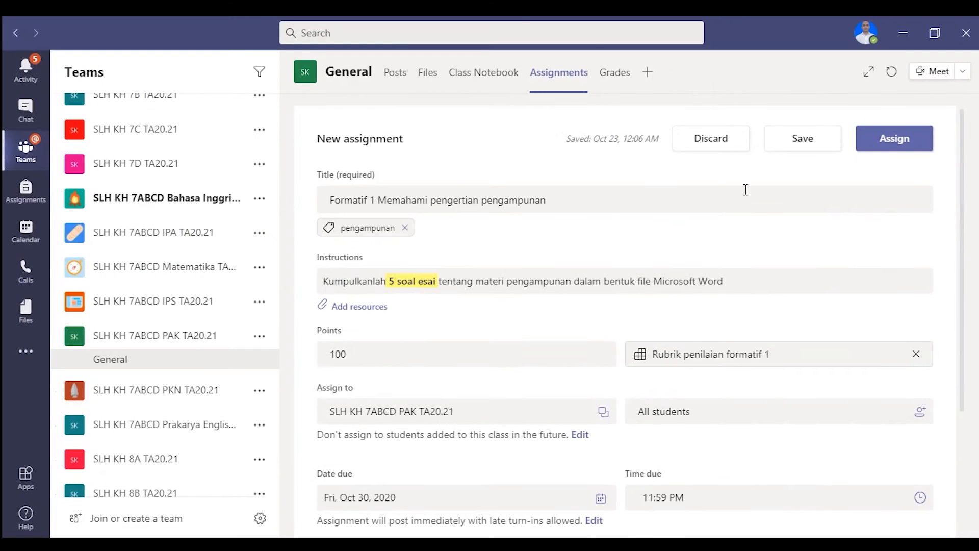
click(781, 140)
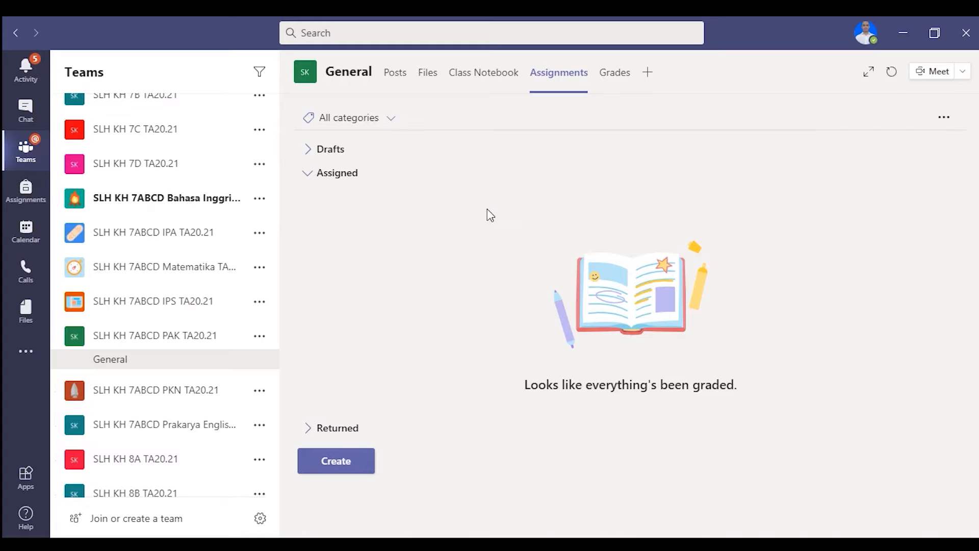
click(315, 156)
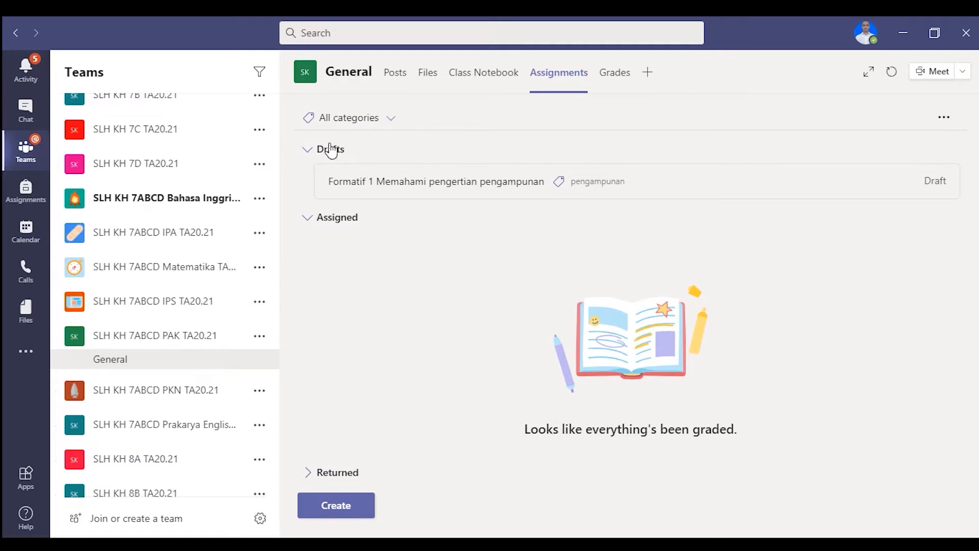
click(525, 184)
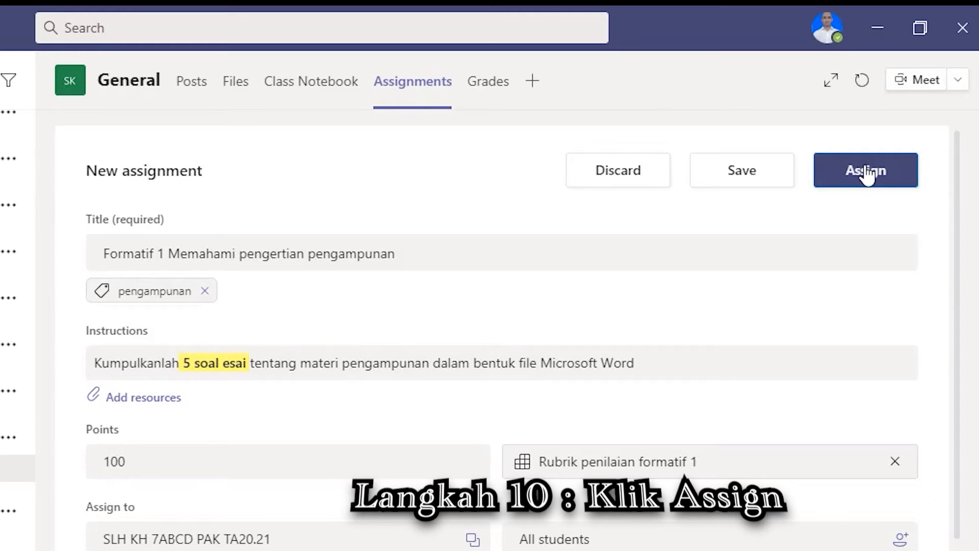
Assign the drafted assignment to the class and expand the list of returned assignments
click(867, 172)
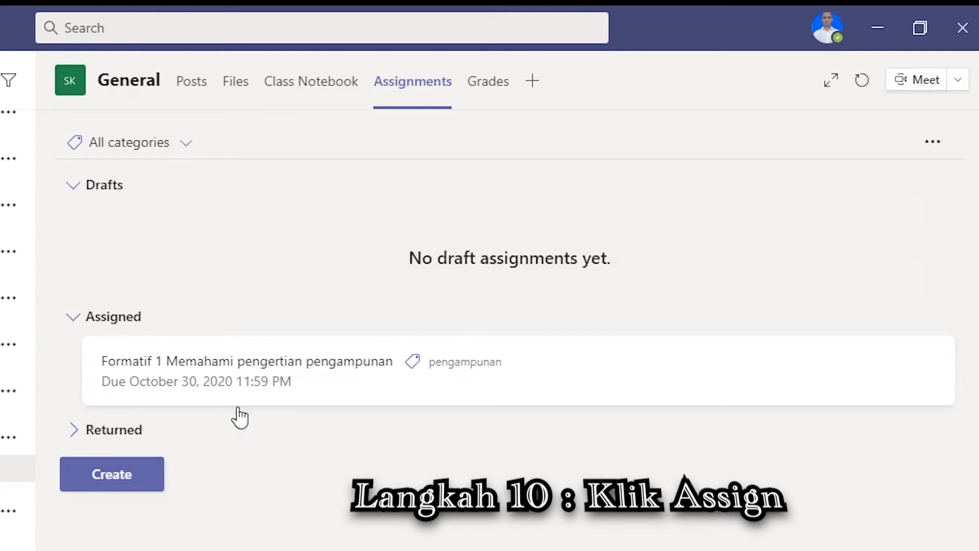
click(74, 438)
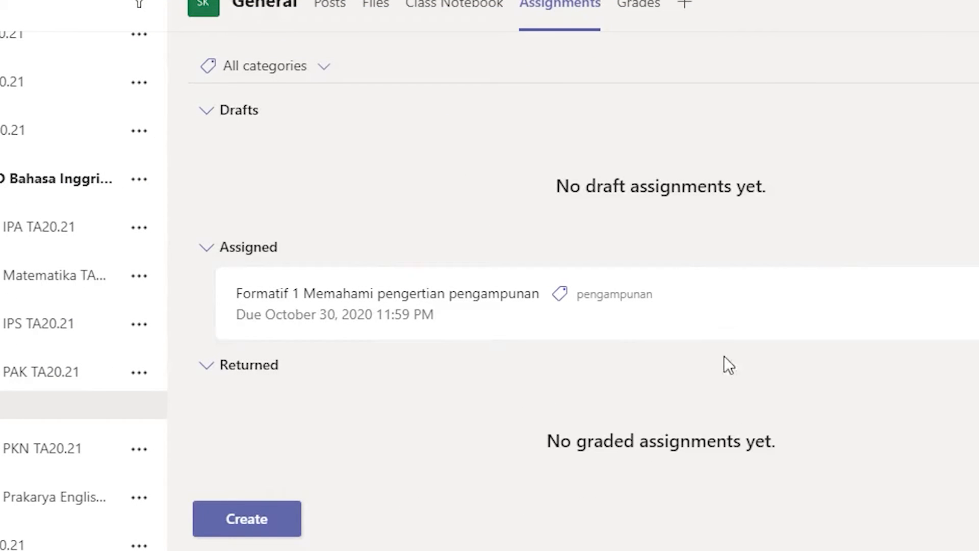
click(28, 389)
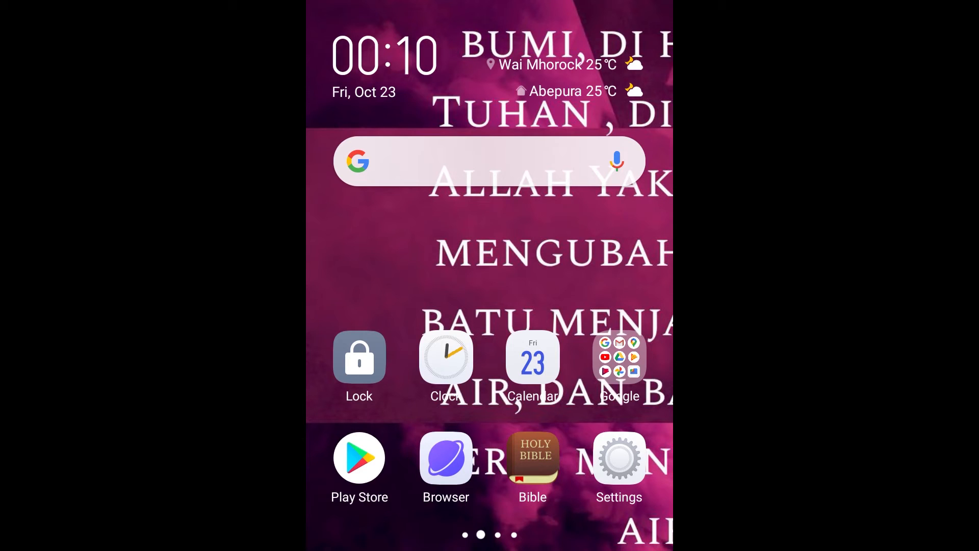
On the phone, expand the Teams assignment notifications and view the "Formatif 1 Memahami pengertian pengampunan" assignment from its post
drag(590, 139, 581, 361)
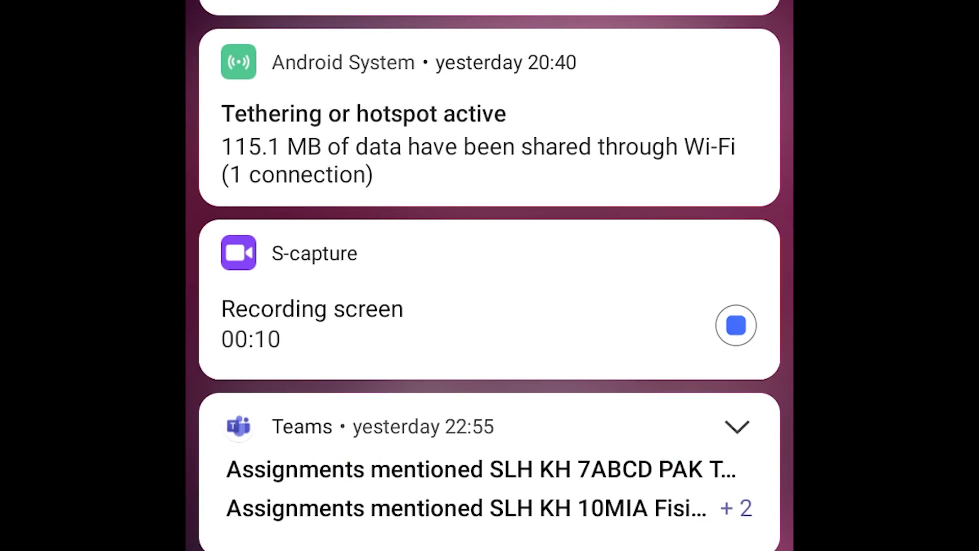
click(639, 367)
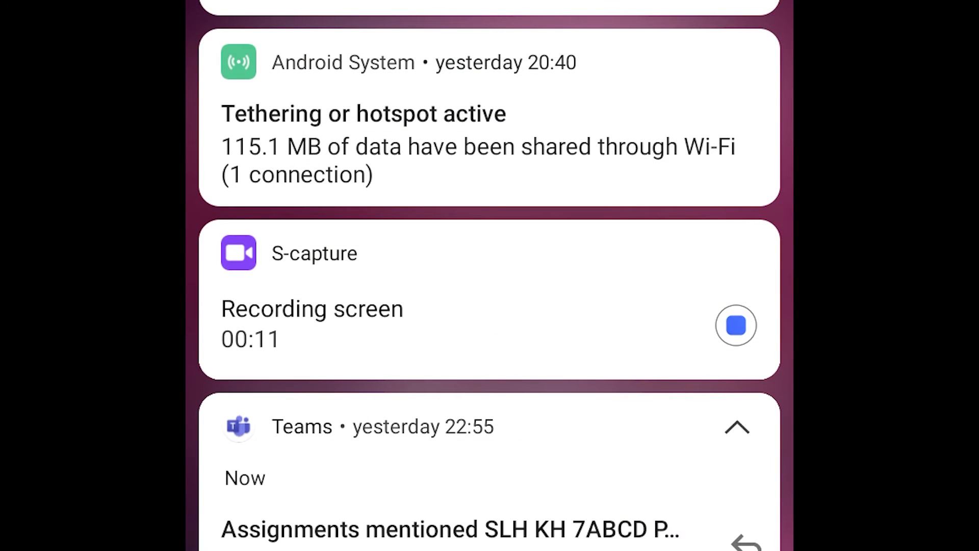
drag(623, 373, 640, 142)
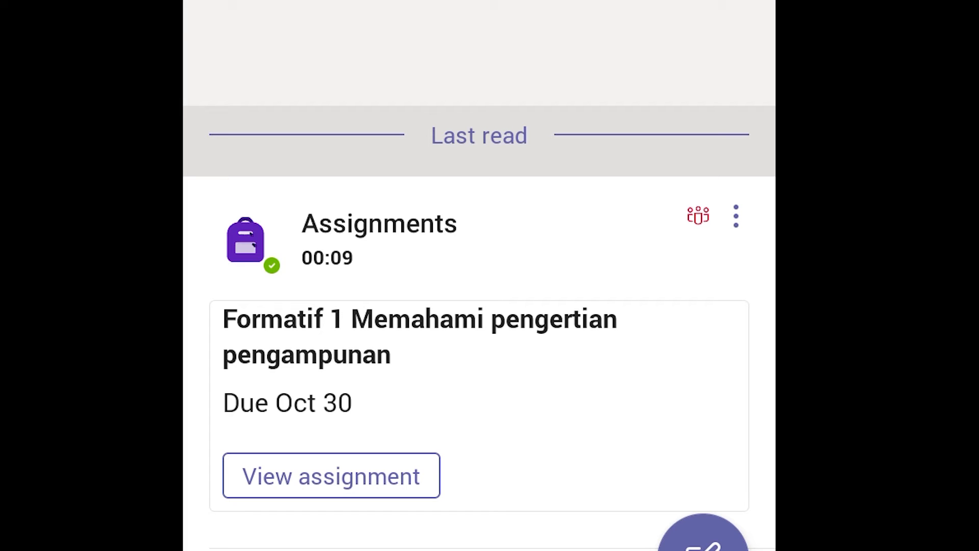
click(372, 476)
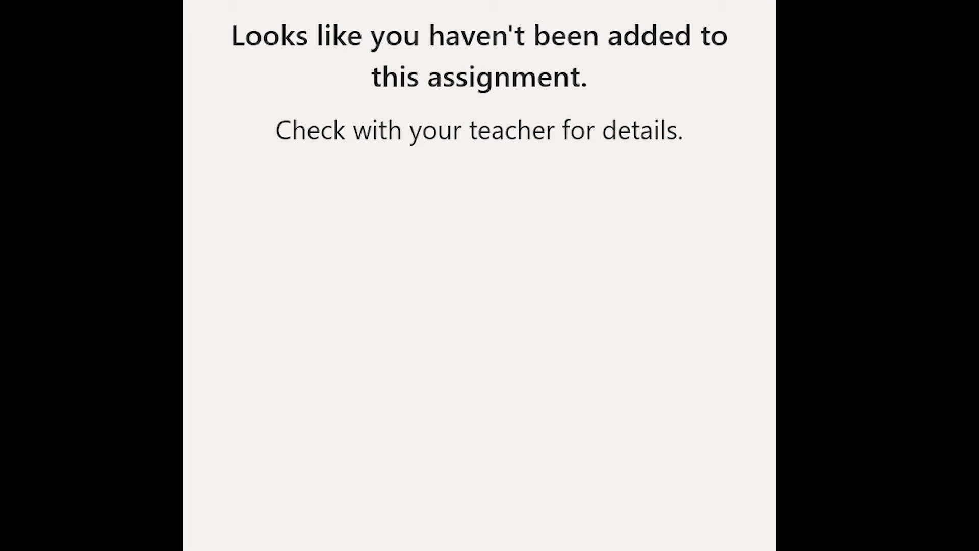
key(alt+Left)
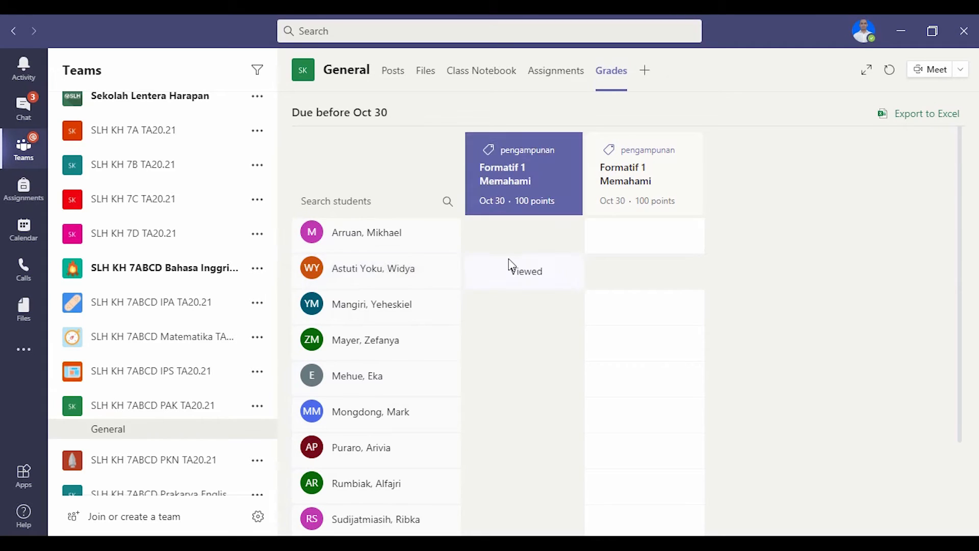
Examine the students' statuses for both Formatif 1 assignments in the desktop Teams gradebook of the class
scroll(514, 357, down, 3)
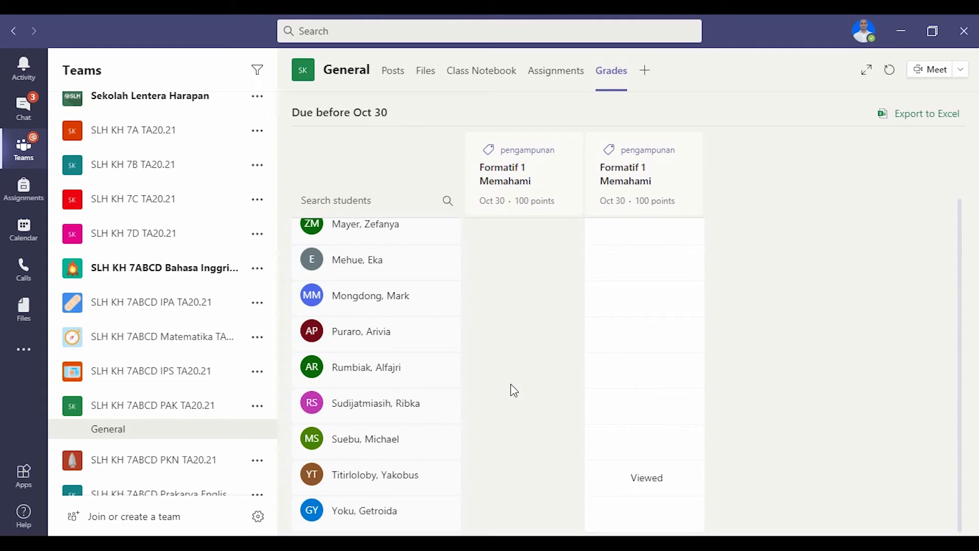
scroll(516, 354, up, 3)
scroll(516, 354, down, 3)
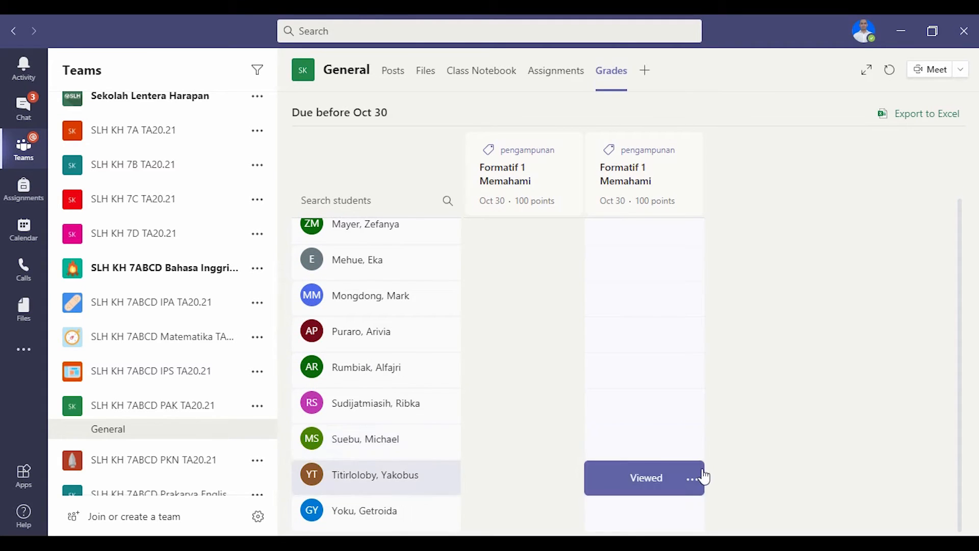
Examine the students' turn-in statuses in the first assigned "Formatif 1 Memahami pengertian pengampunan", then return to the class's assignment list
scroll(542, 365, up, 3)
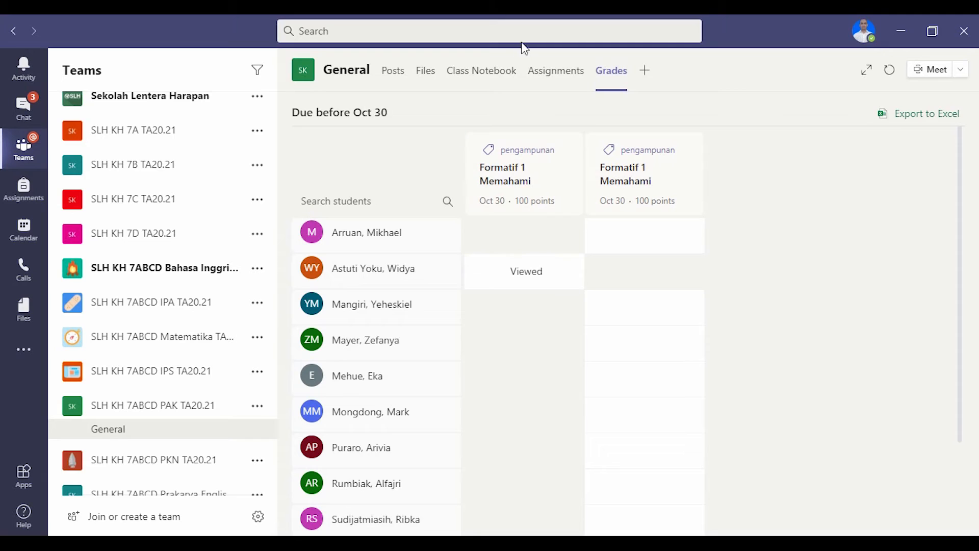
click(544, 75)
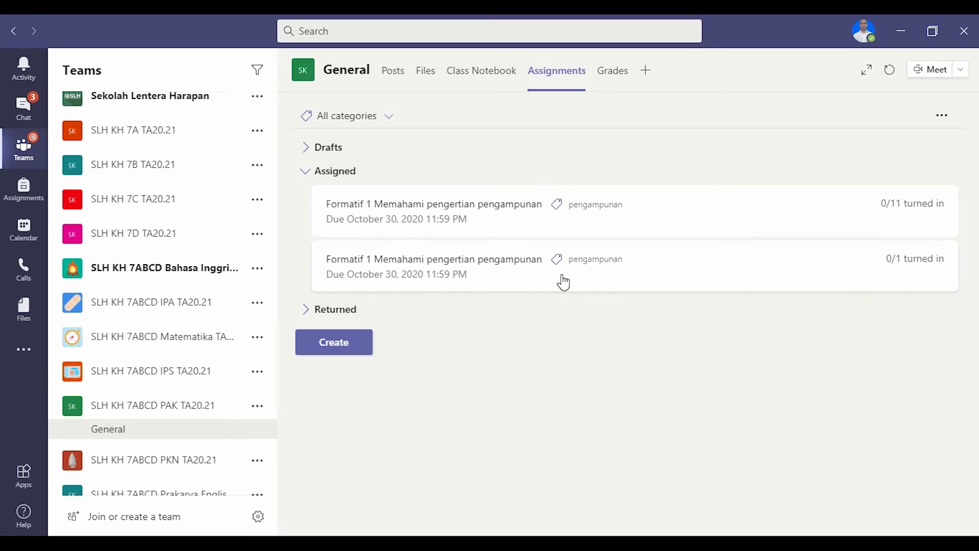
click(481, 231)
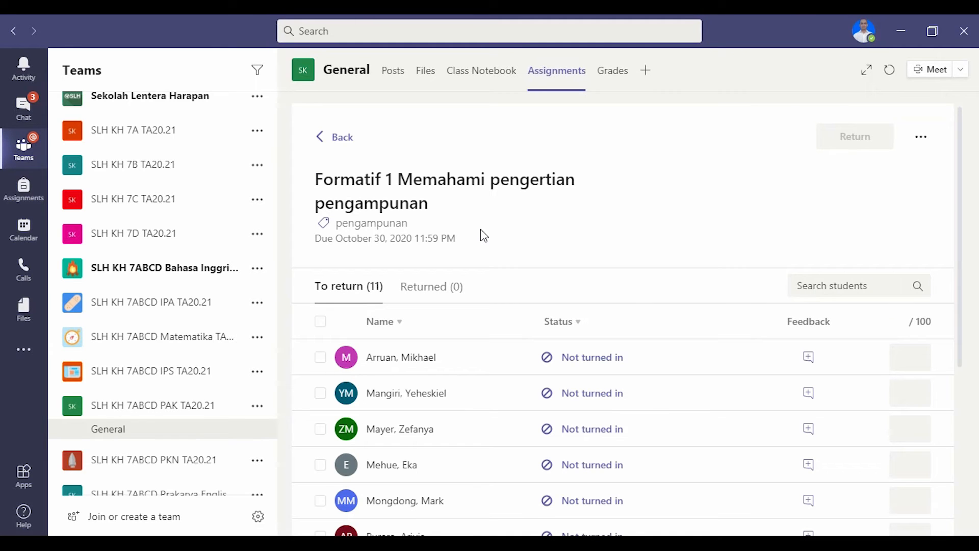
scroll(490, 270, down, 2)
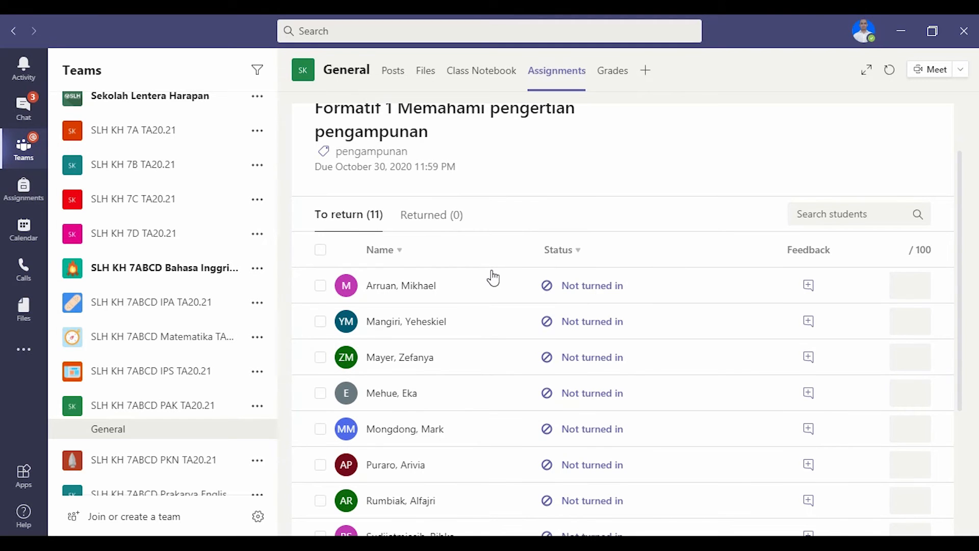
scroll(469, 284, down, 3)
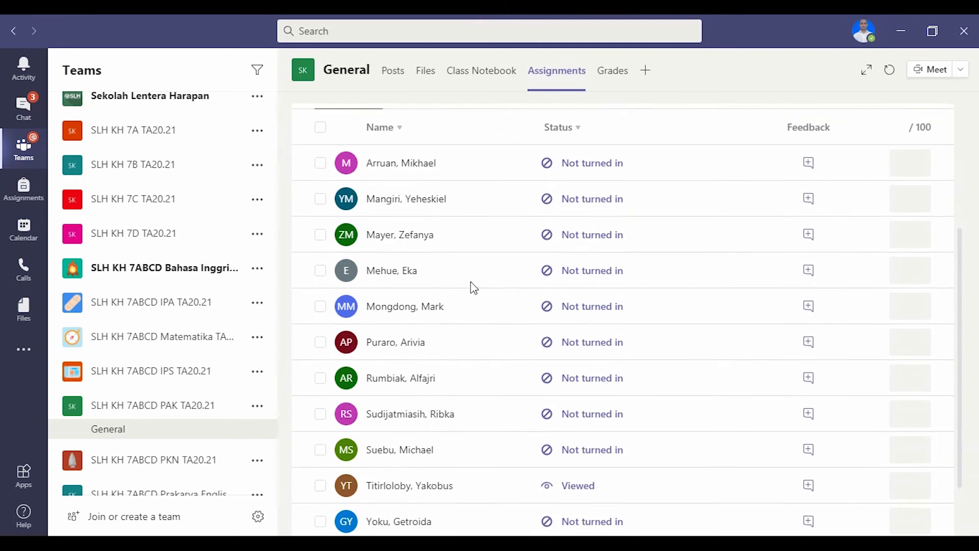
scroll(473, 287, up, 3)
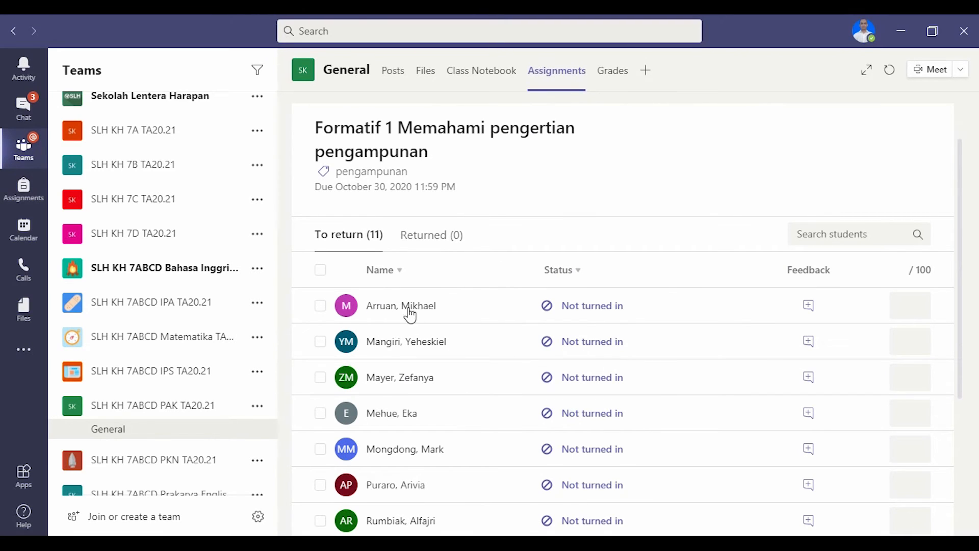
scroll(414, 316, down, 2)
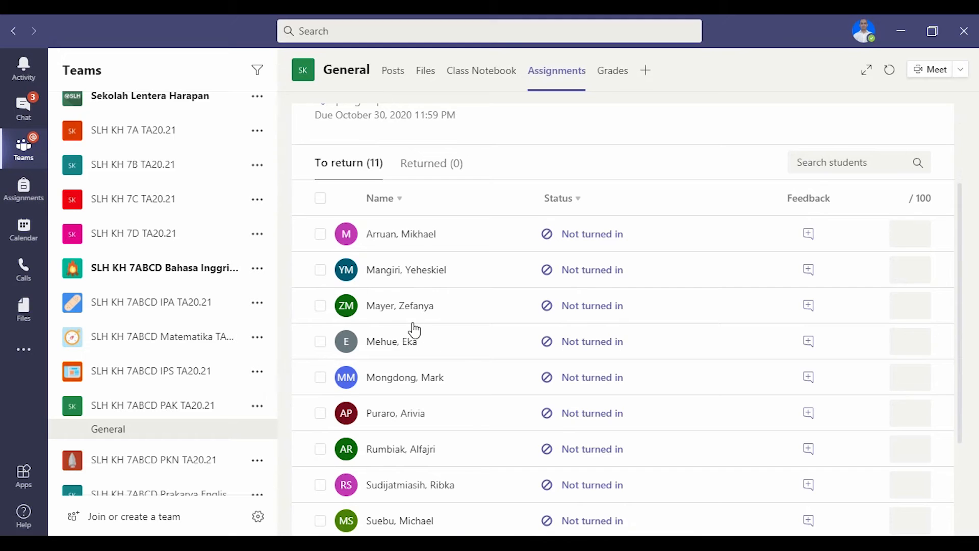
scroll(414, 316, down, 2)
scroll(411, 313, down, 2)
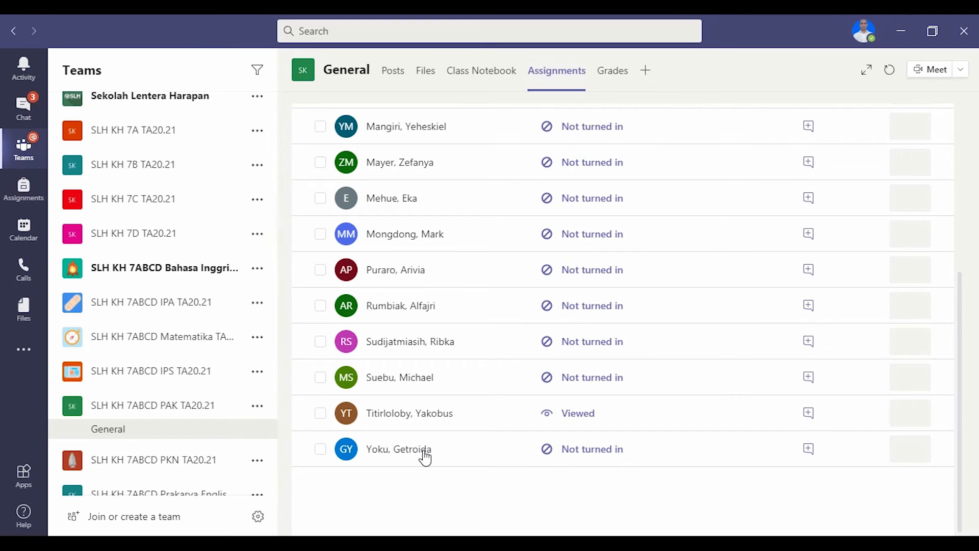
scroll(421, 454, up, 5)
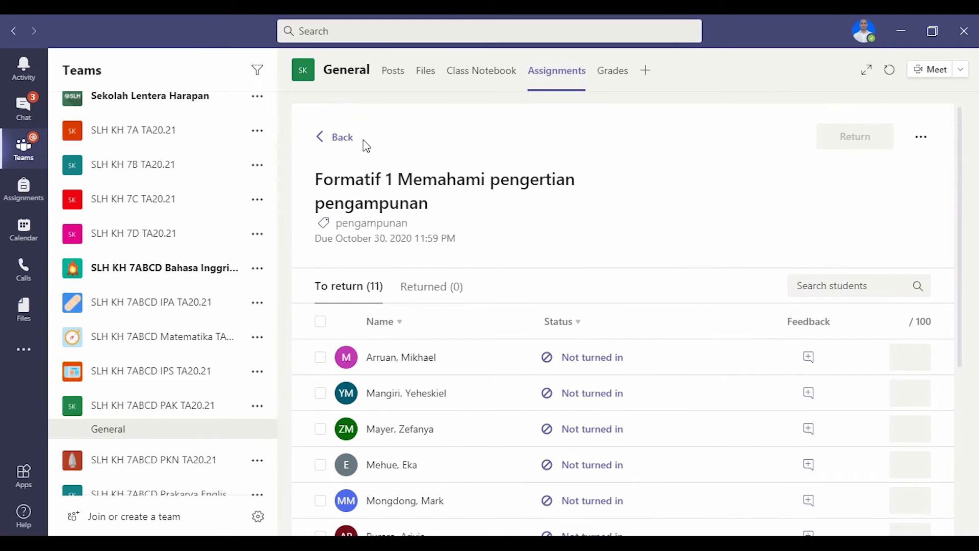
click(321, 137)
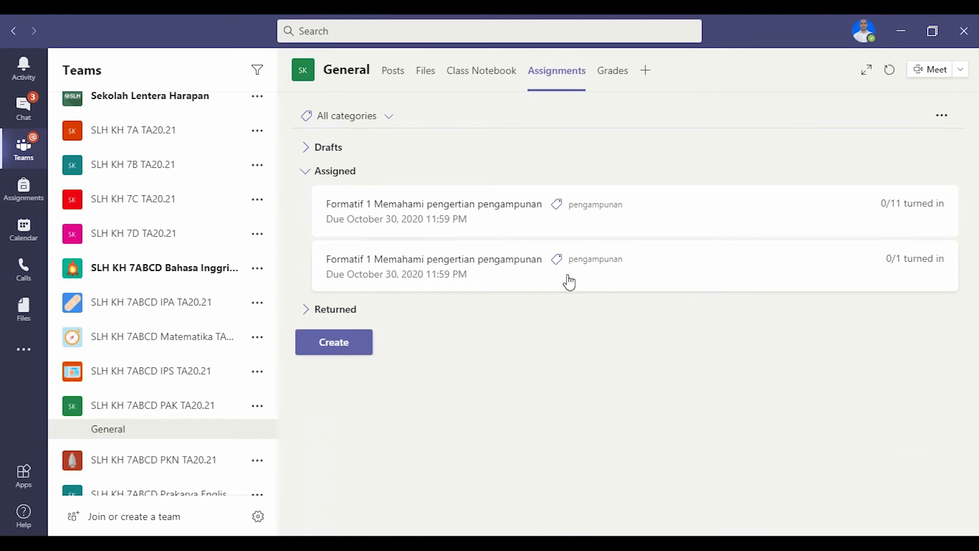
Create a new assignment from the existing first-listed "Formatif 1 Memahami pengertian pengampunan" of the class SLH KH 7ABCD PAK TA20.21
click(337, 353)
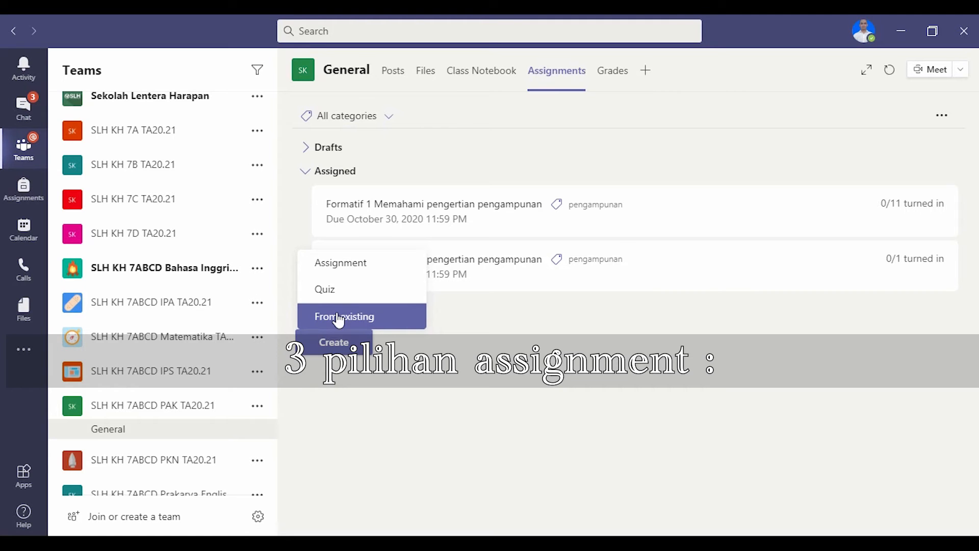
click(338, 318)
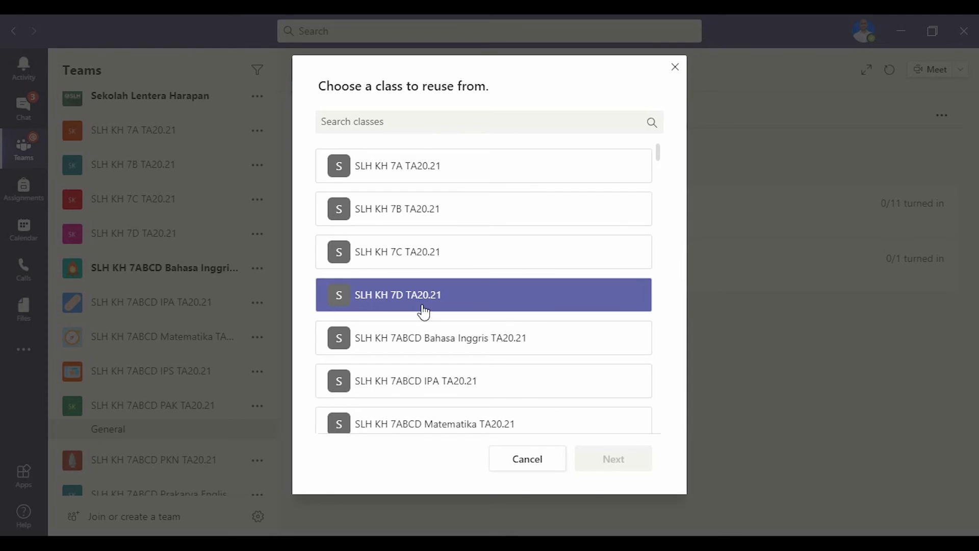
scroll(422, 313, down, 5)
scroll(414, 326, down, 2)
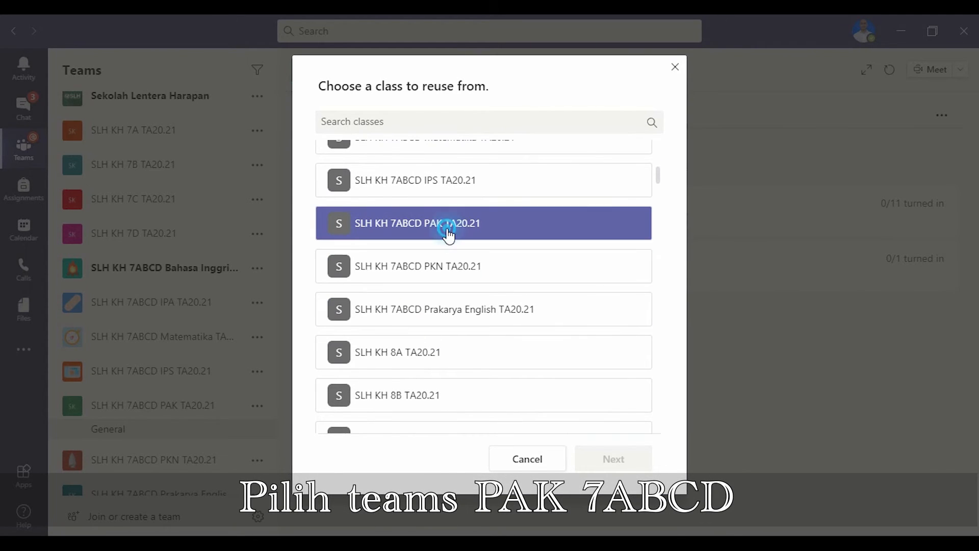
click(449, 235)
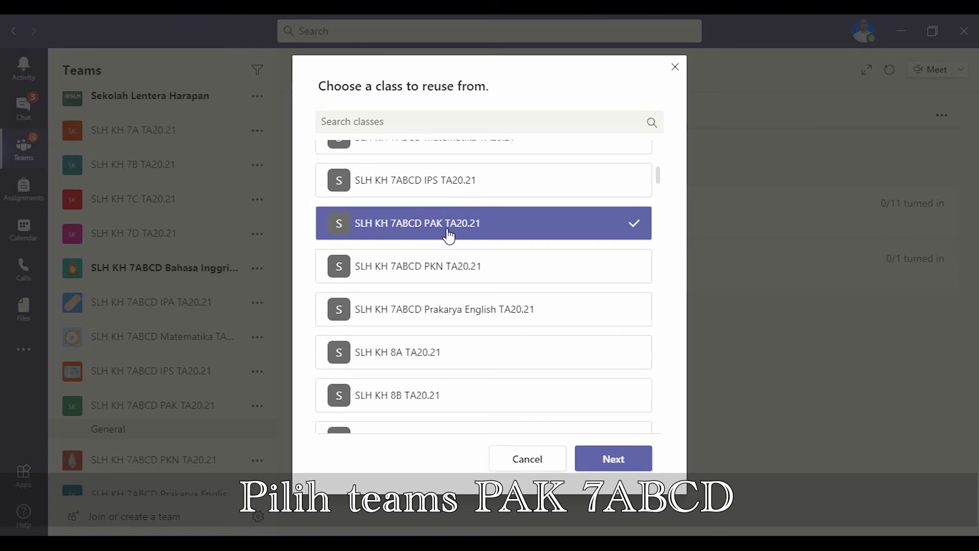
click(585, 461)
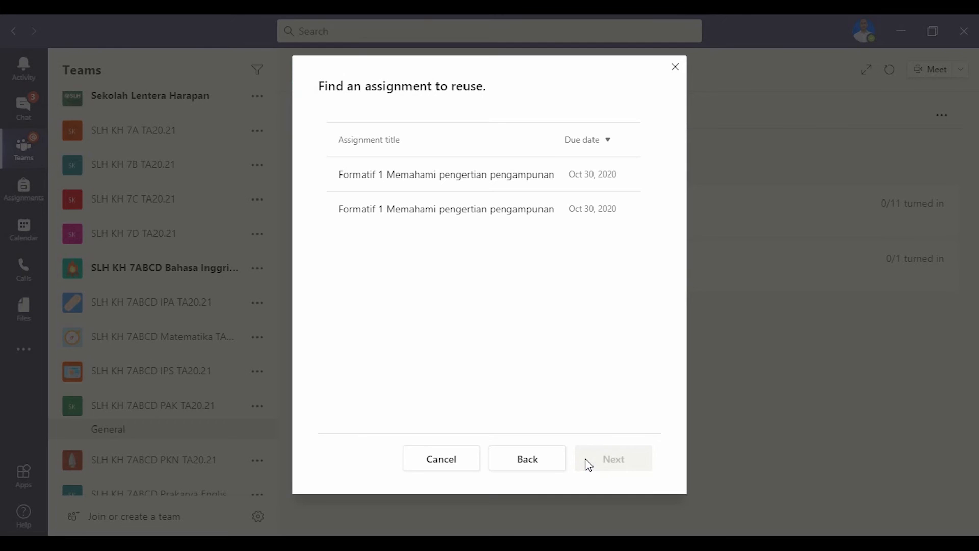
click(539, 190)
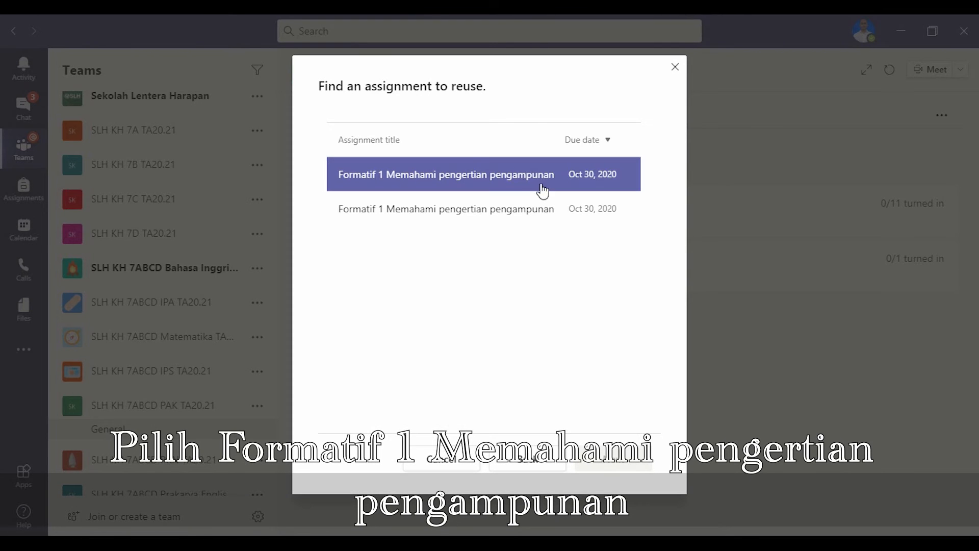
click(513, 186)
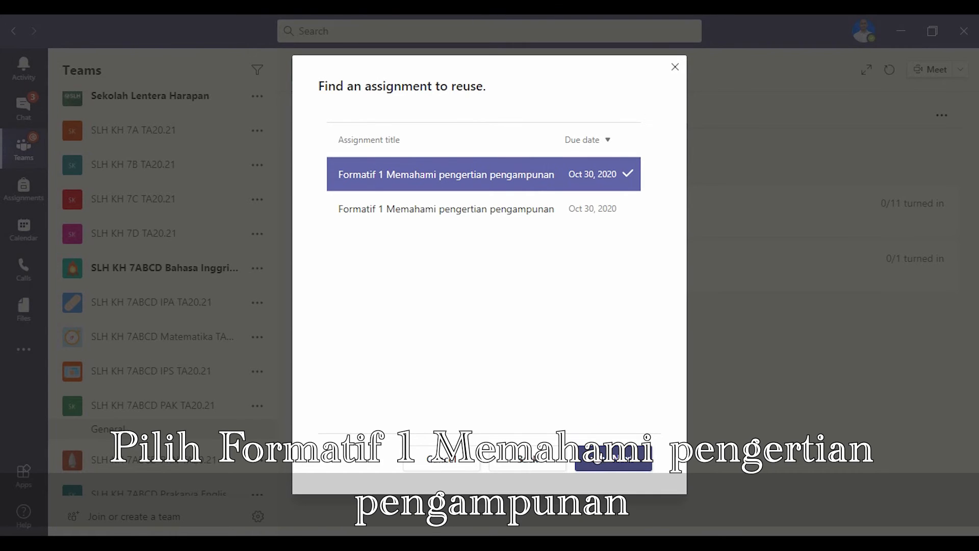
click(607, 458)
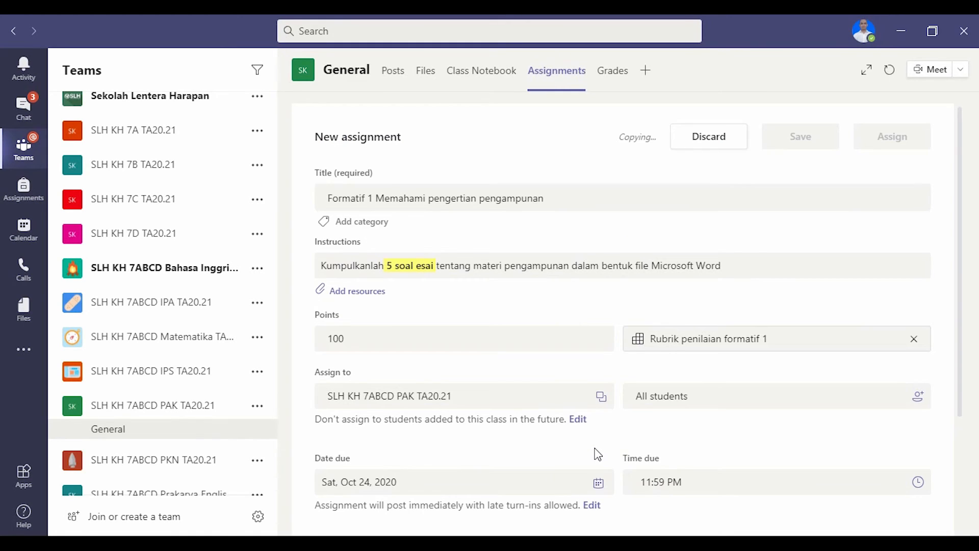
Limit the new assignment's recipients to the second student in the class list instead of all students
click(650, 408)
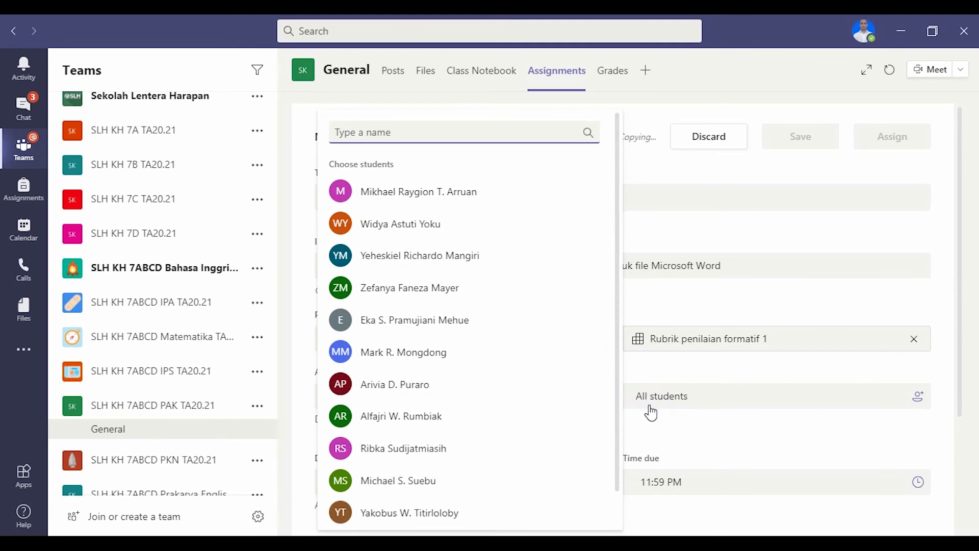
click(414, 223)
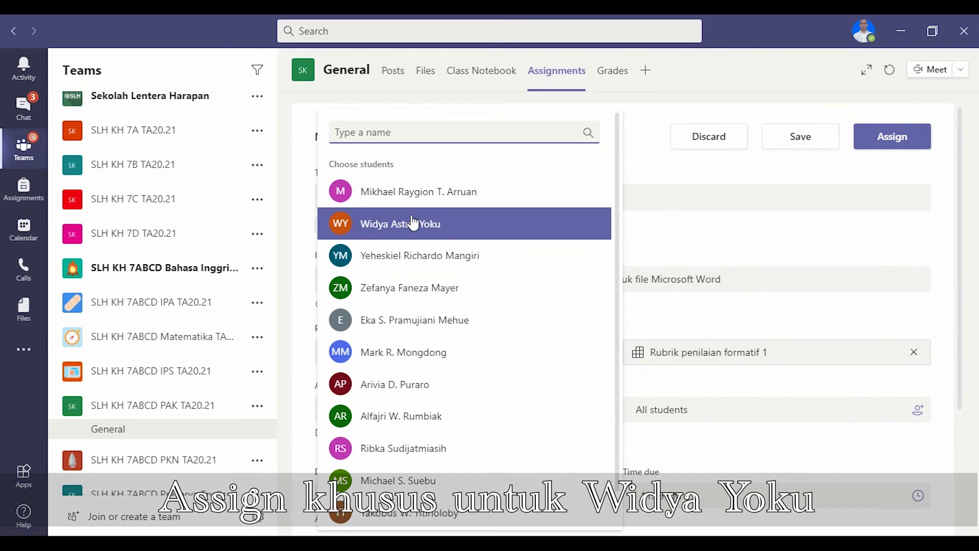
click(413, 223)
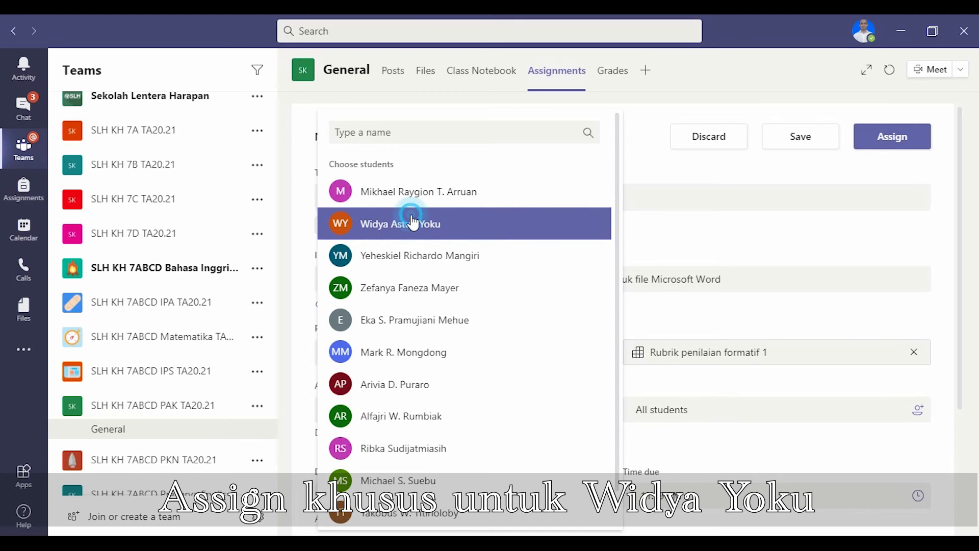
click(711, 255)
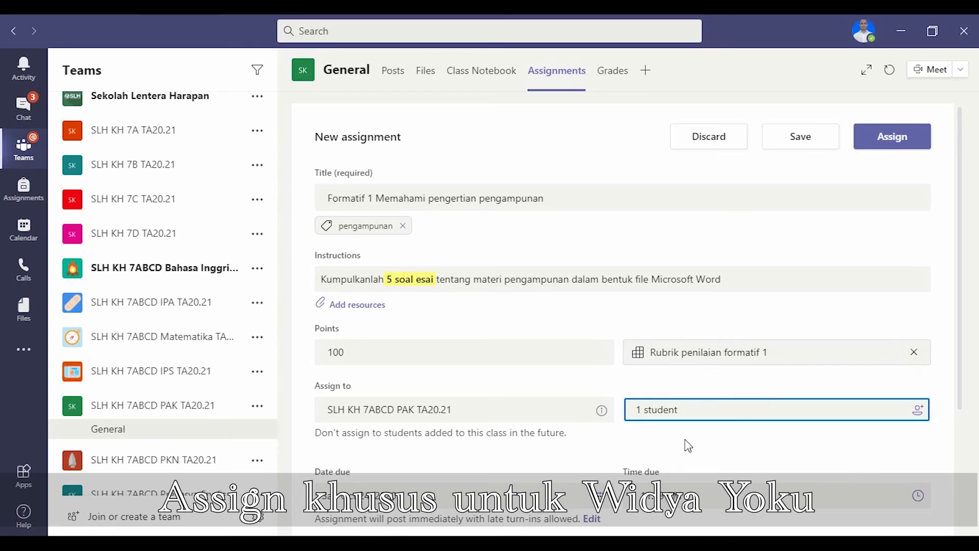
Set the due date to Fri, Oct 30, 2020 in the new assignment's timeline settings
scroll(683, 445, down, 3)
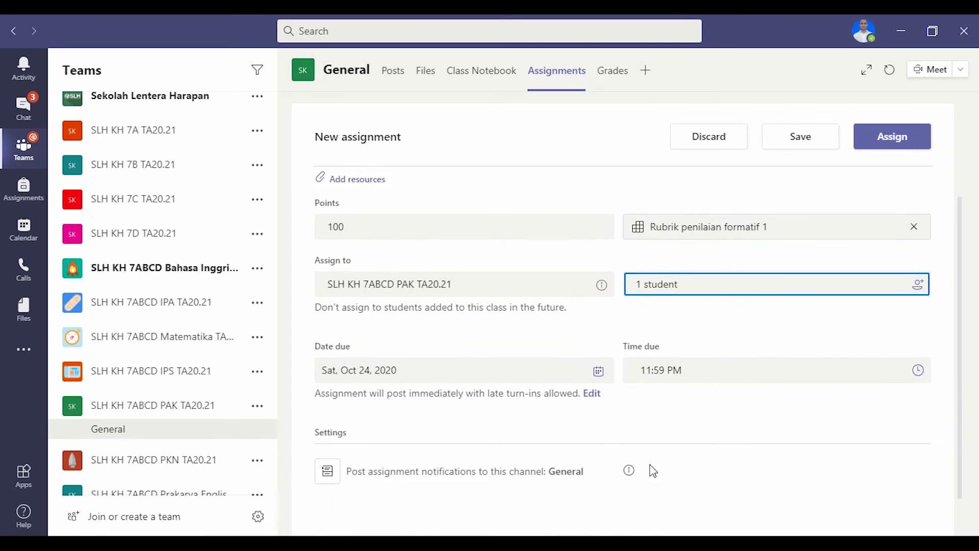
scroll(702, 375, up, 4)
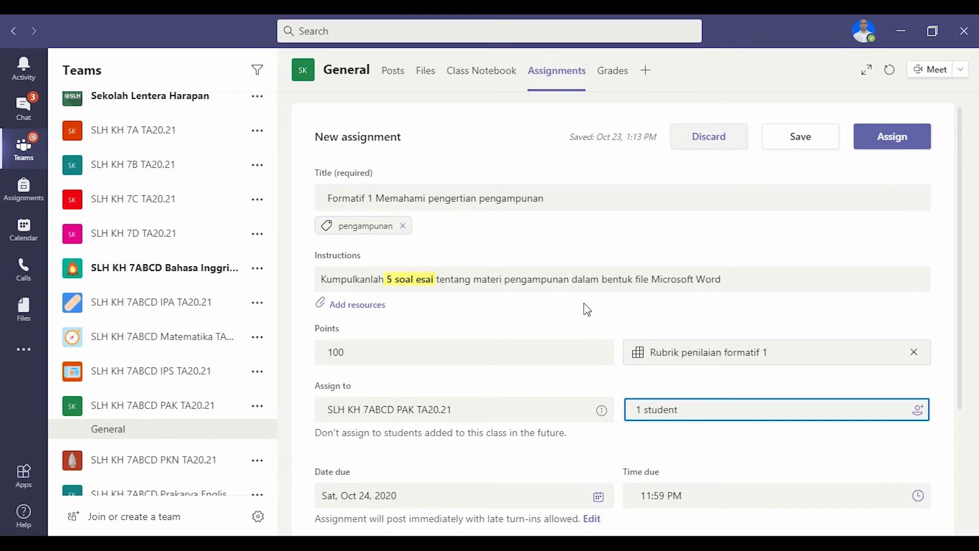
scroll(529, 352, down, 3)
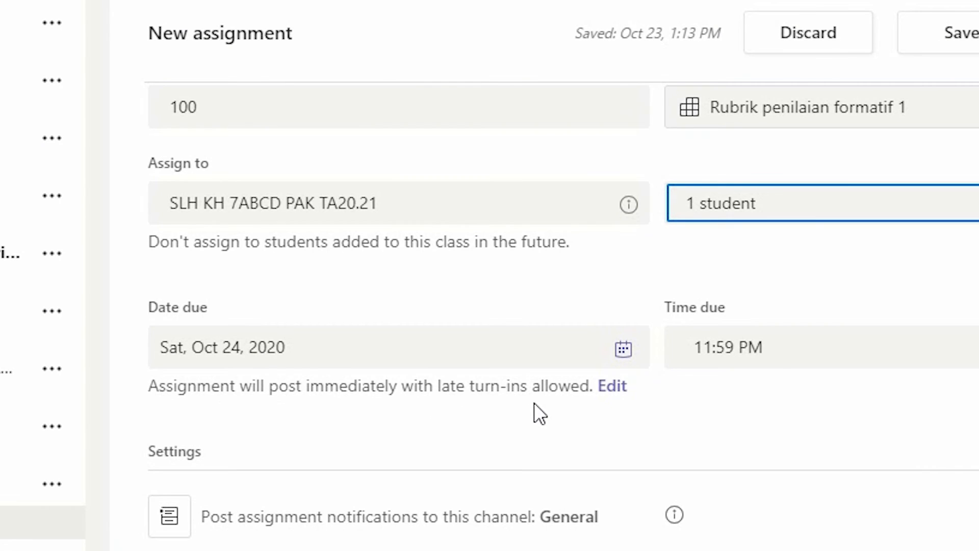
drag(146, 383, 200, 391)
click(412, 427)
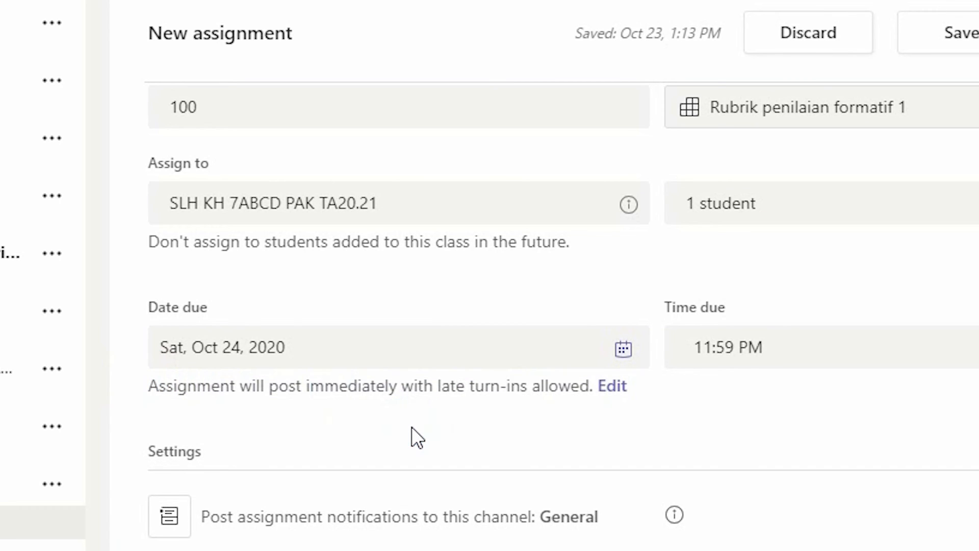
click(615, 392)
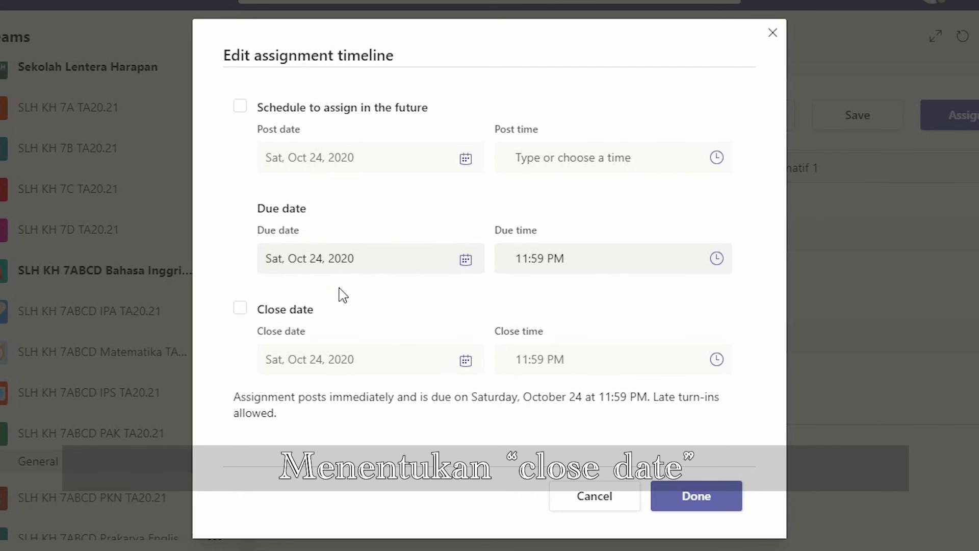
click(338, 271)
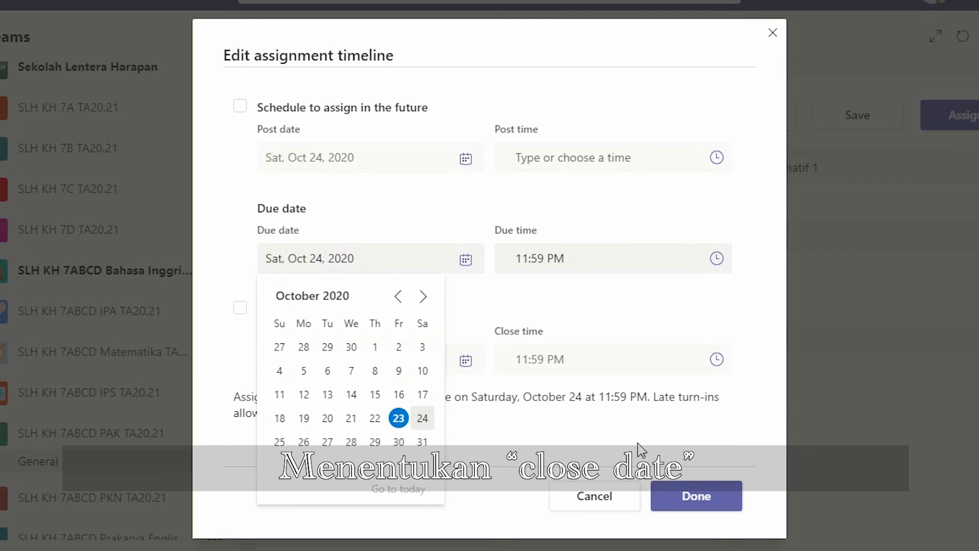
click(398, 442)
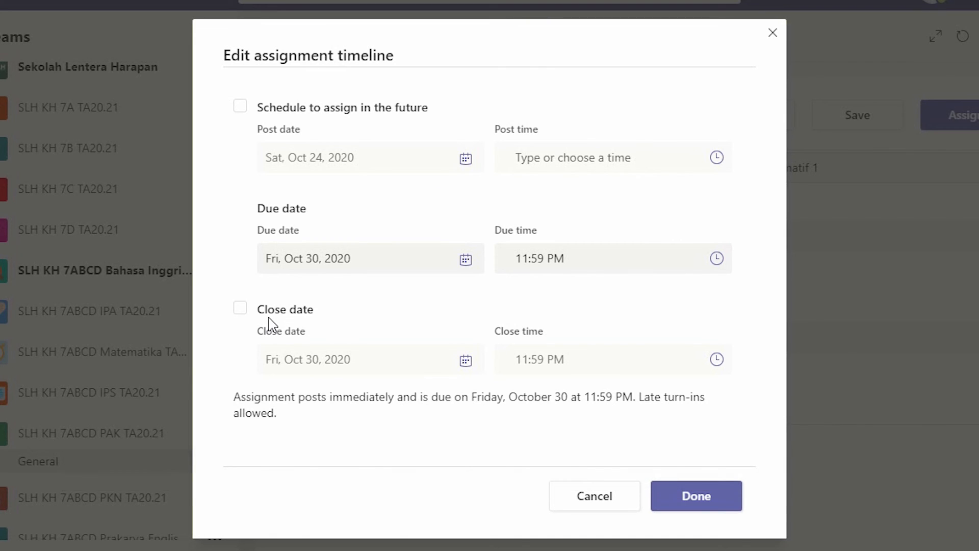
Enable a close date of Fri, Nov 6, 2020 for late turn-ins and assign the assignment
click(241, 309)
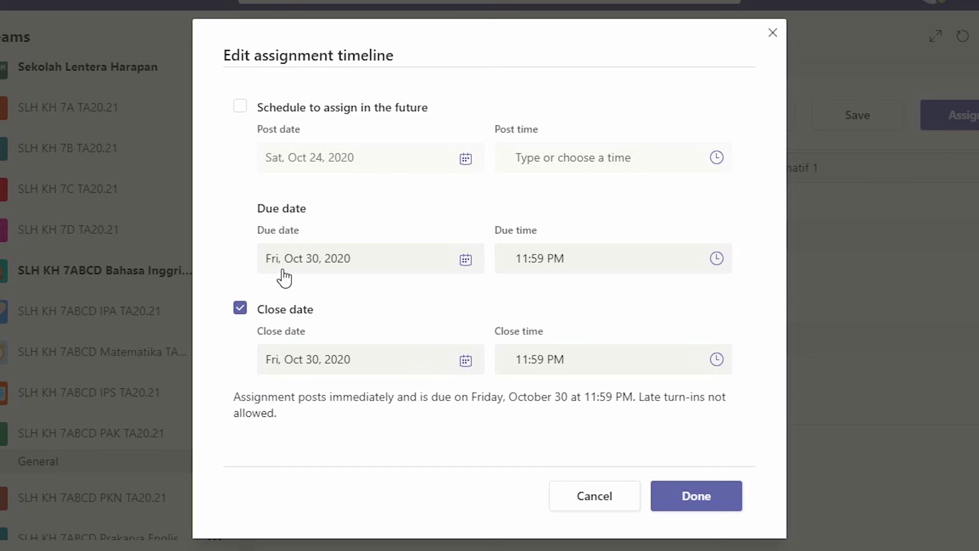
click(296, 364)
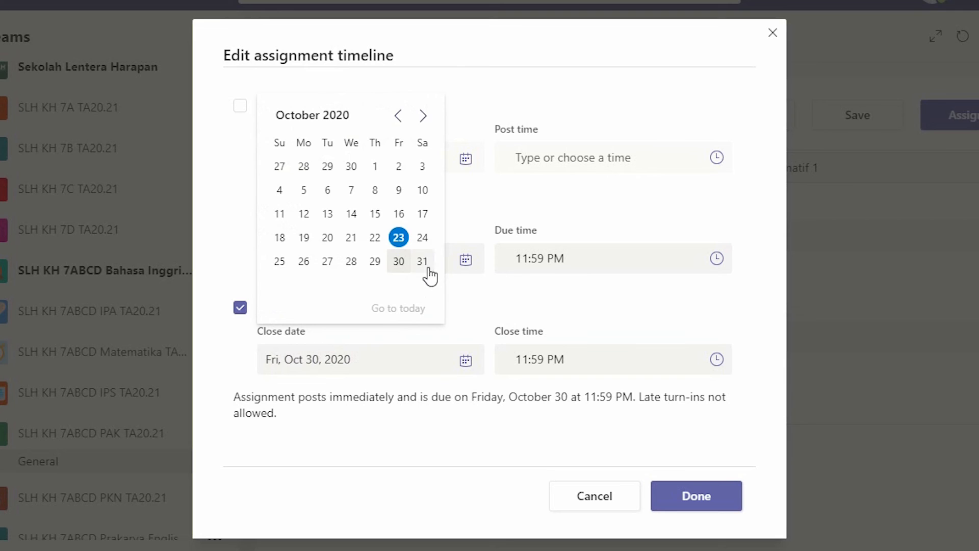
click(425, 117)
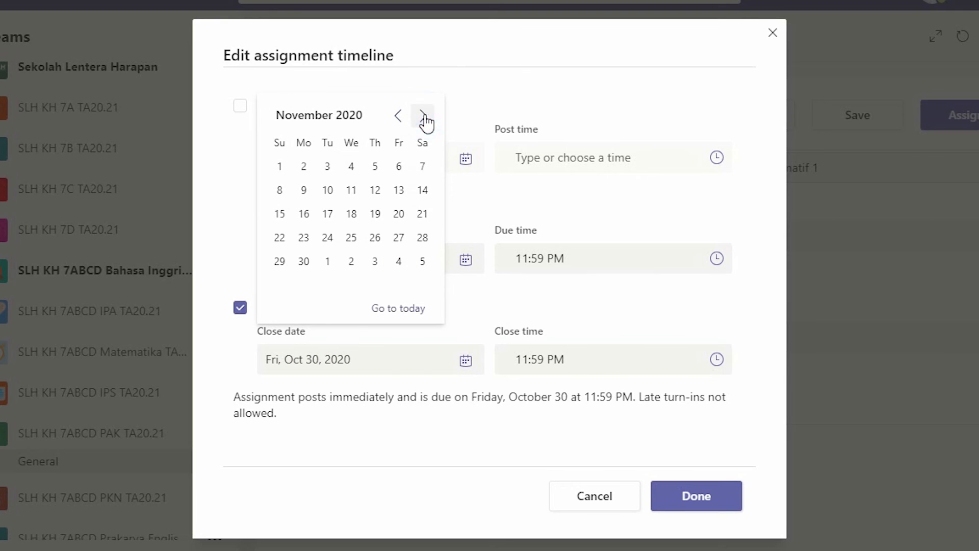
click(401, 167)
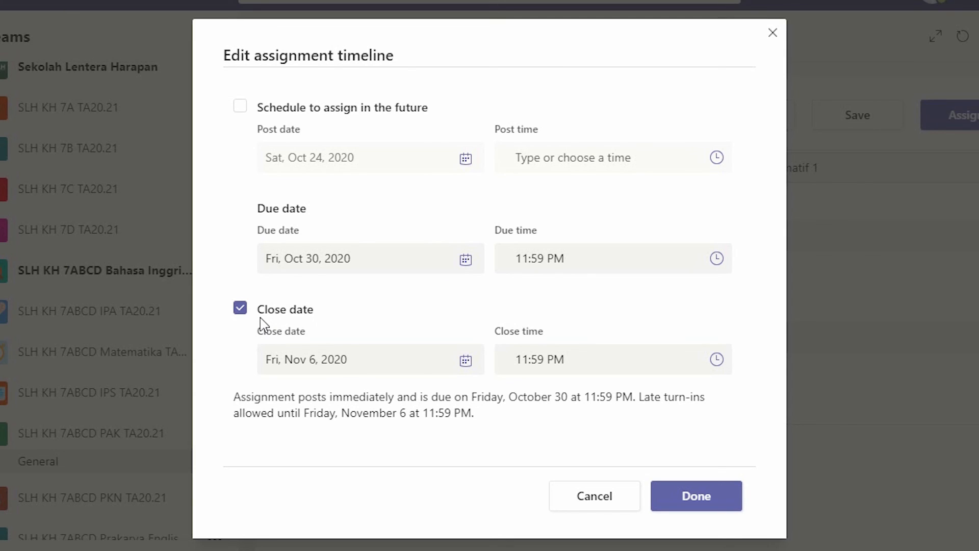
click(690, 491)
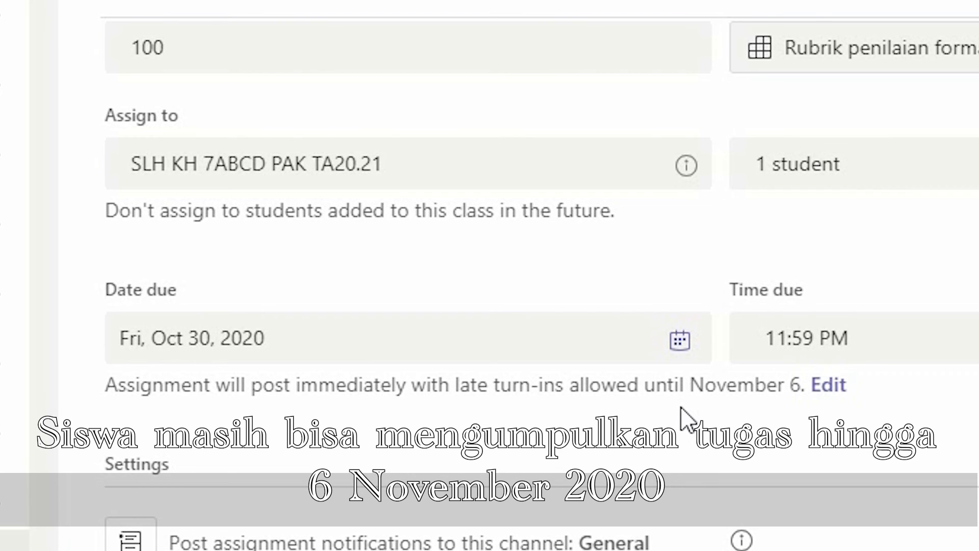
click(892, 142)
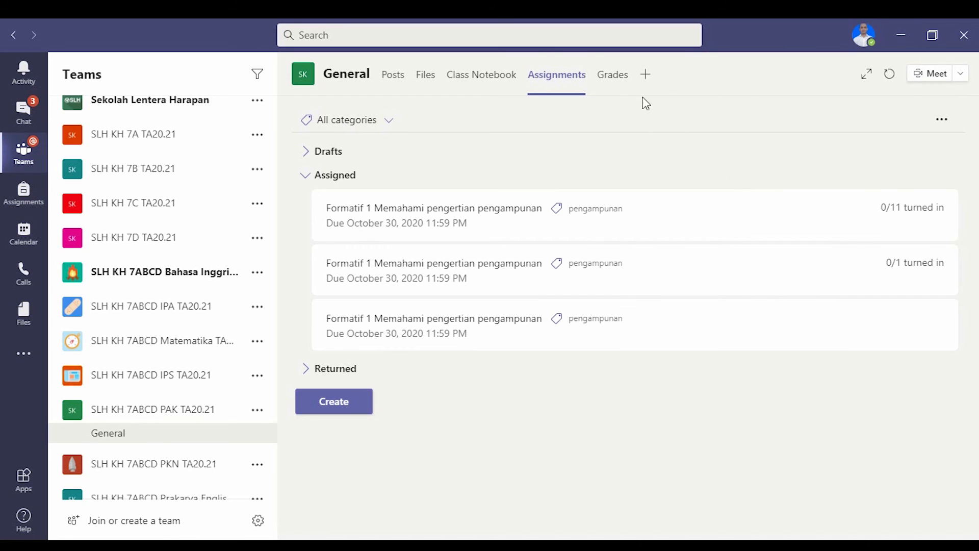
Examine each student's status for the three Formatif 1 Memahami assignments in the class grades, through to the last student
click(625, 90)
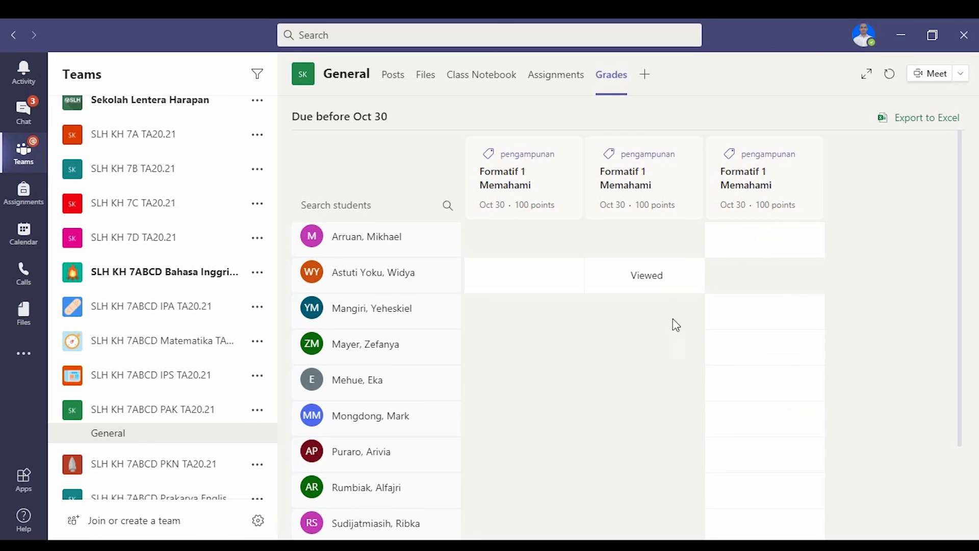
click(800, 312)
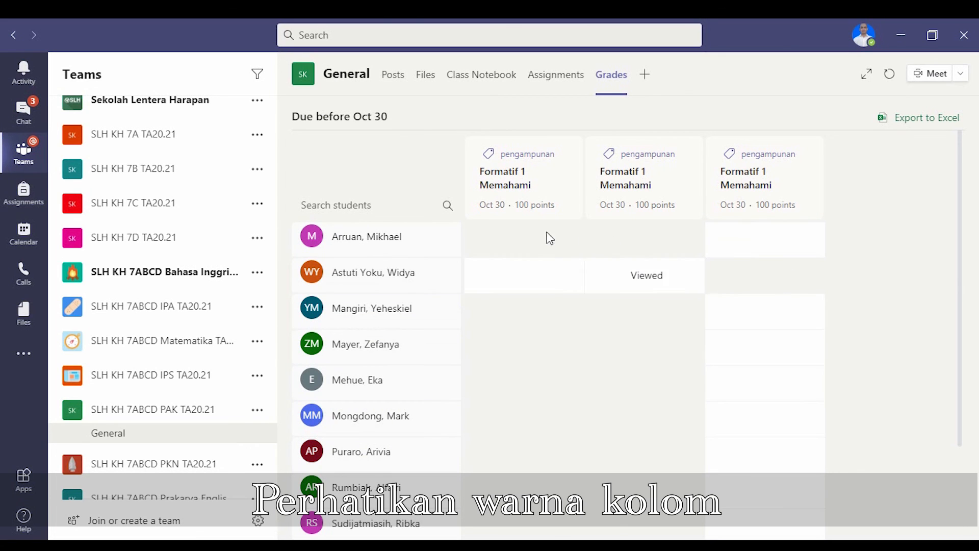
scroll(658, 428, down, 3)
scroll(657, 427, up, 3)
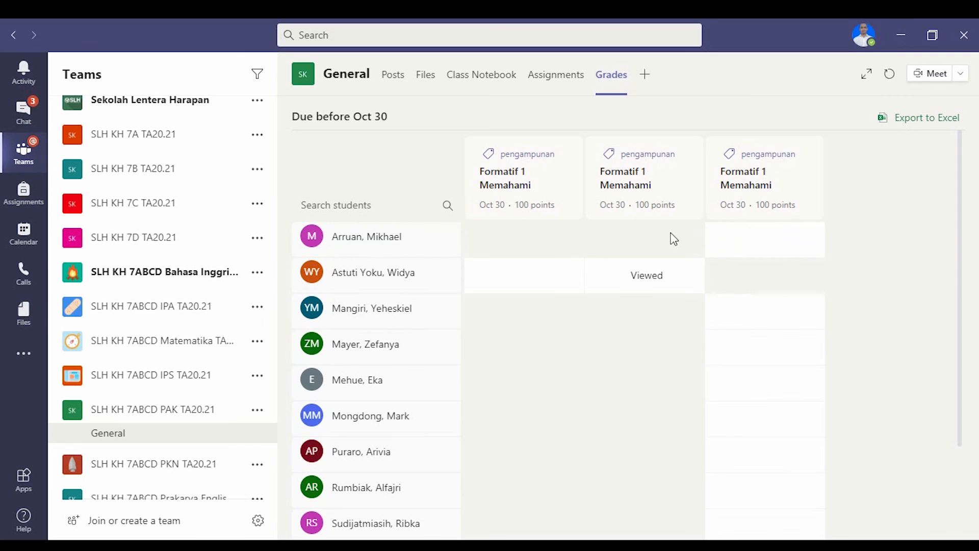
scroll(741, 502, down, 2)
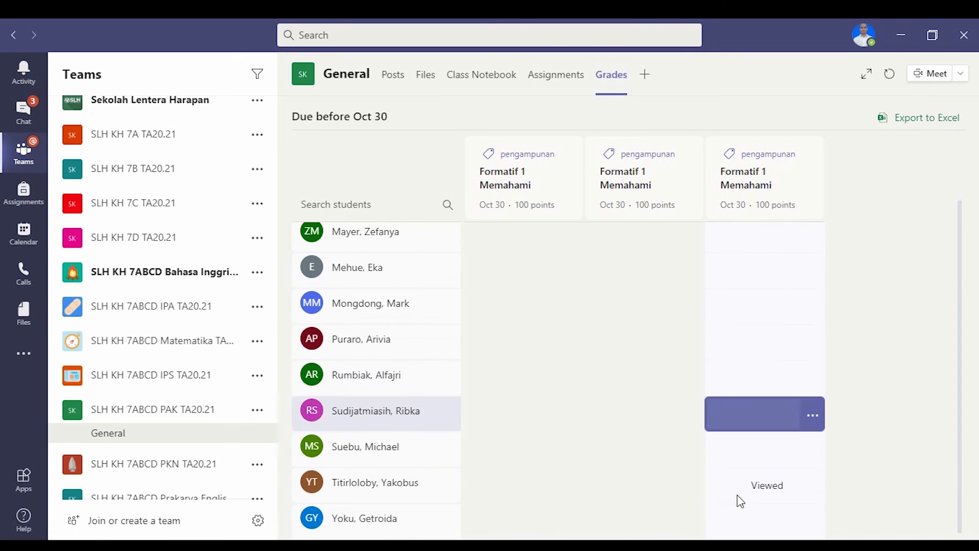
scroll(742, 502, up, 2)
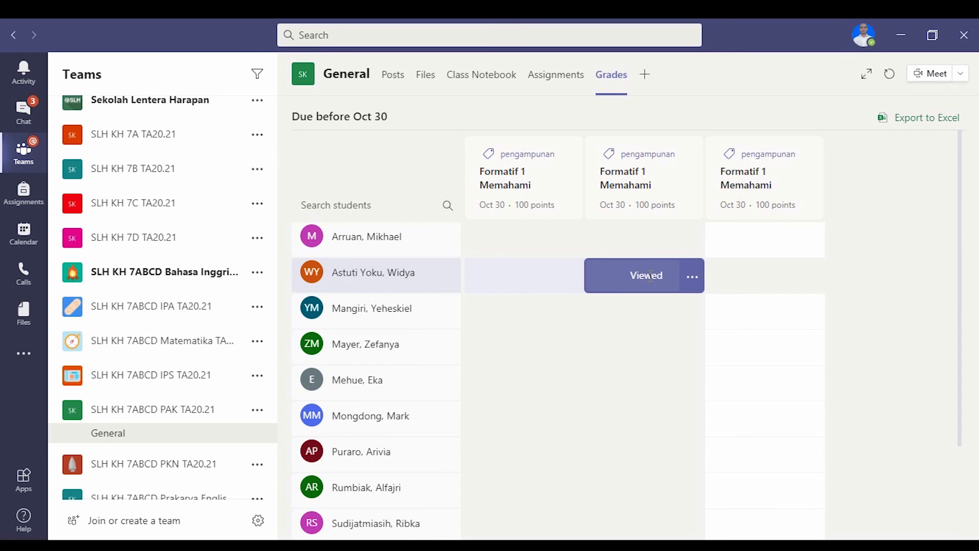
Show the available actions for the second student's grade entry under the first-listed Formatif 1 Memahami assignment
click(571, 279)
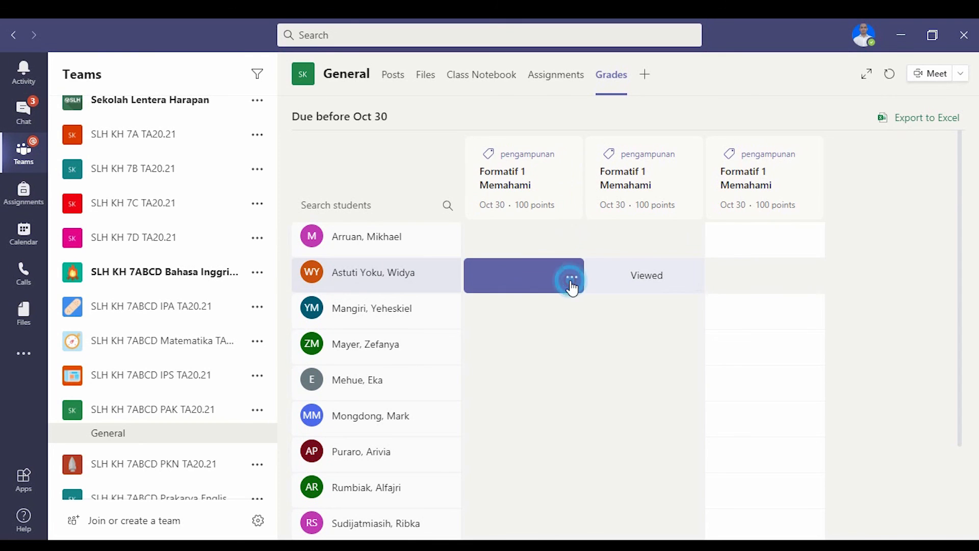
click(571, 278)
click(605, 387)
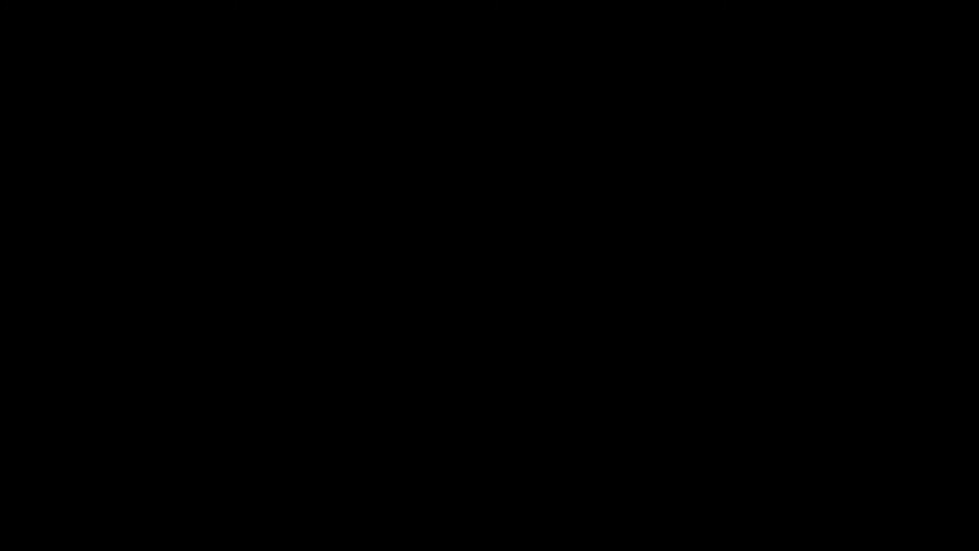